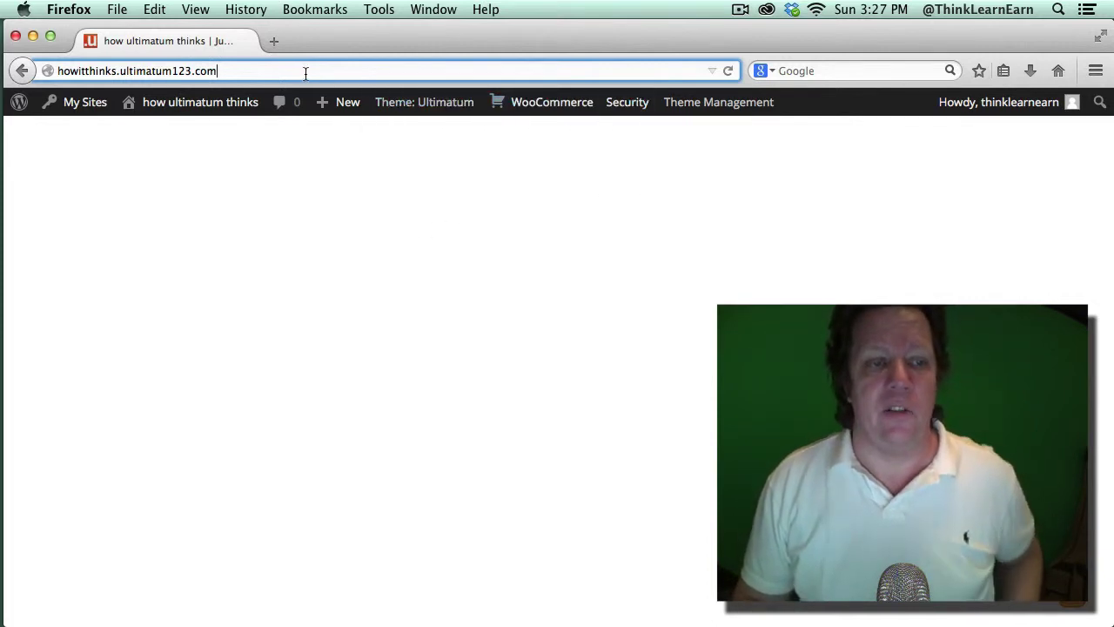
Step: Load howitthinks.ultimatum123.com in a private browsing window to view it logged out, and return to the logged-in window
{"action": "left_click", "coordinate": [278, 66]}
{"action": "key", "text": "super+c"}
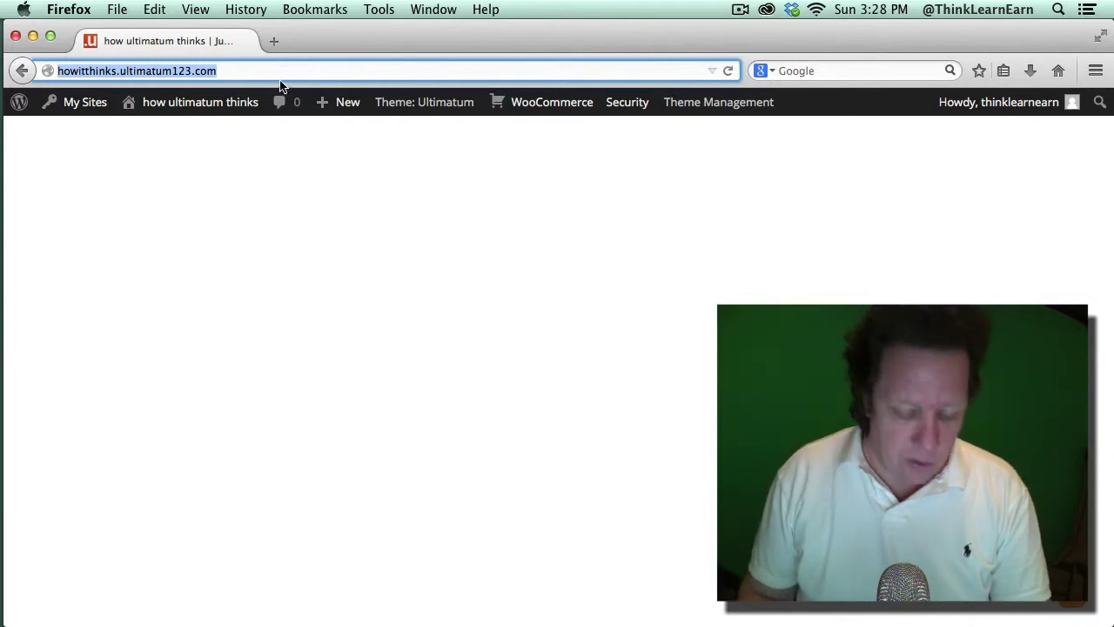
{"action": "left_click", "coordinate": [120, 9]}
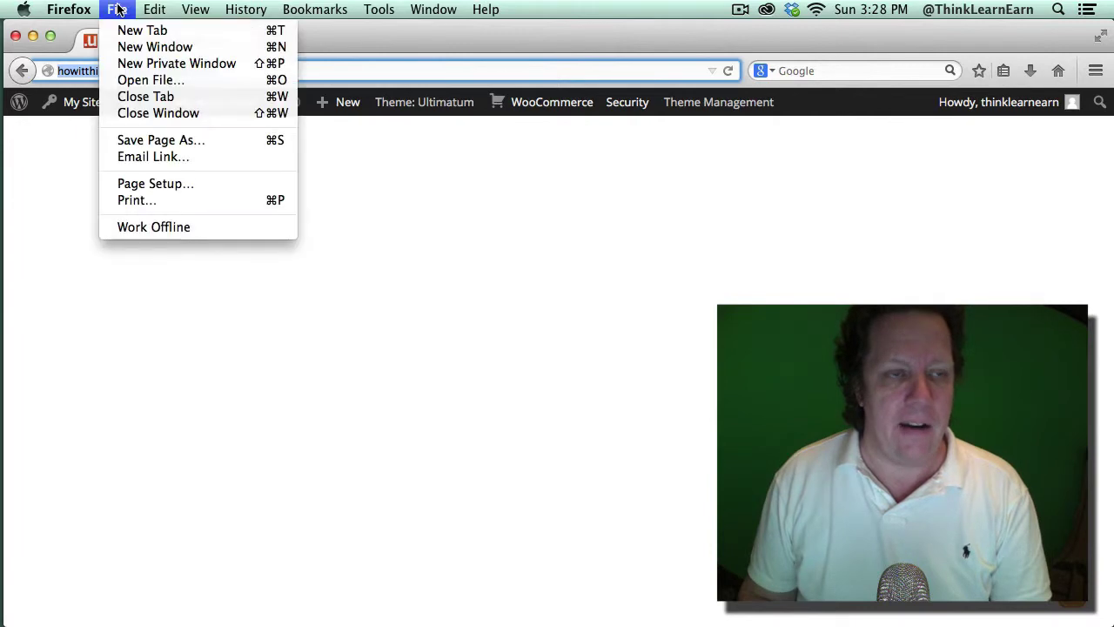
{"action": "left_click", "coordinate": [153, 67]}
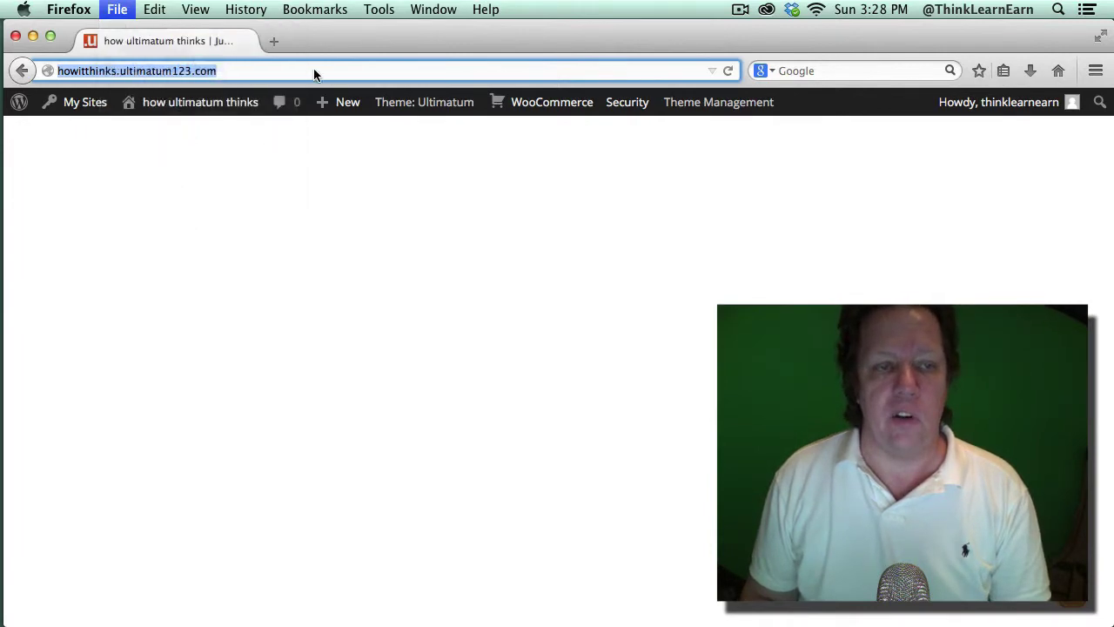
{"action": "key", "text": "super+v"}
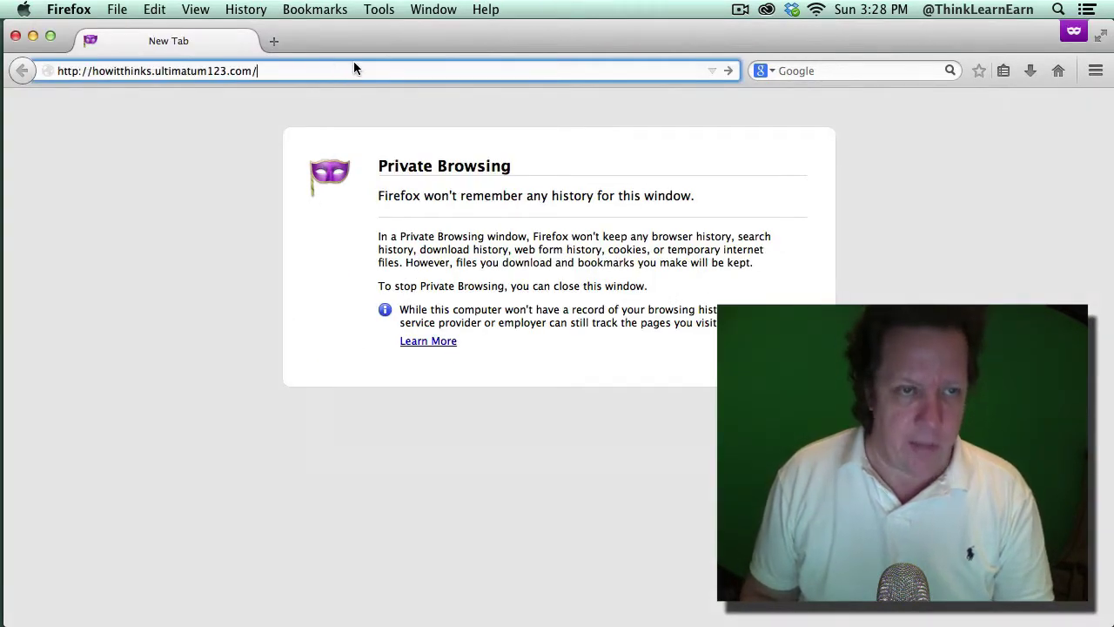
{"action": "key", "text": "Return"}
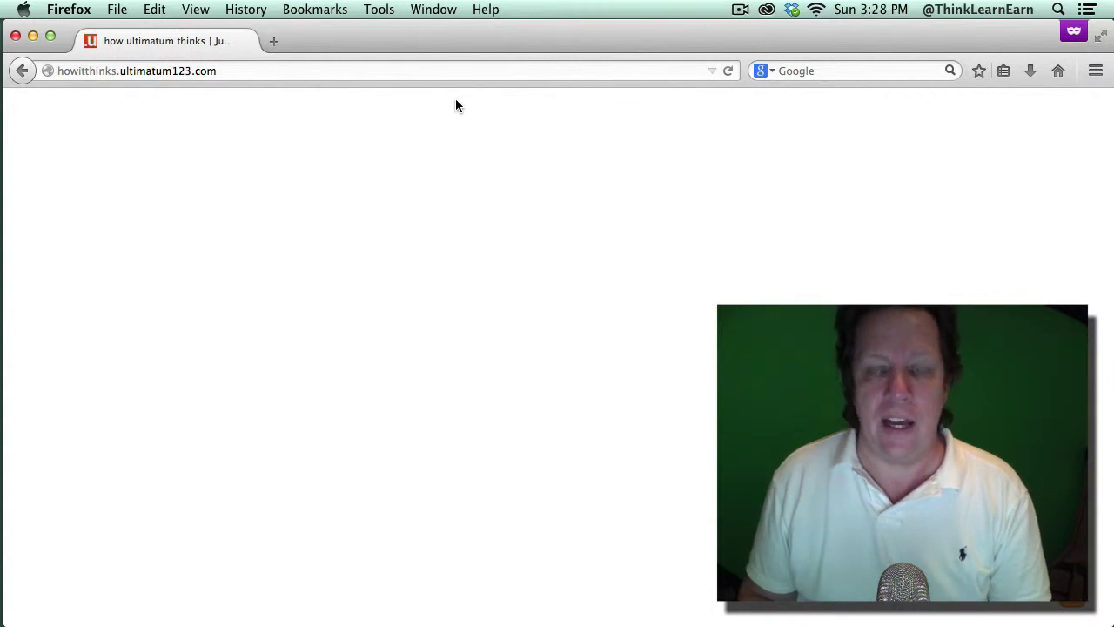
{"action": "key", "text": "super+l"}
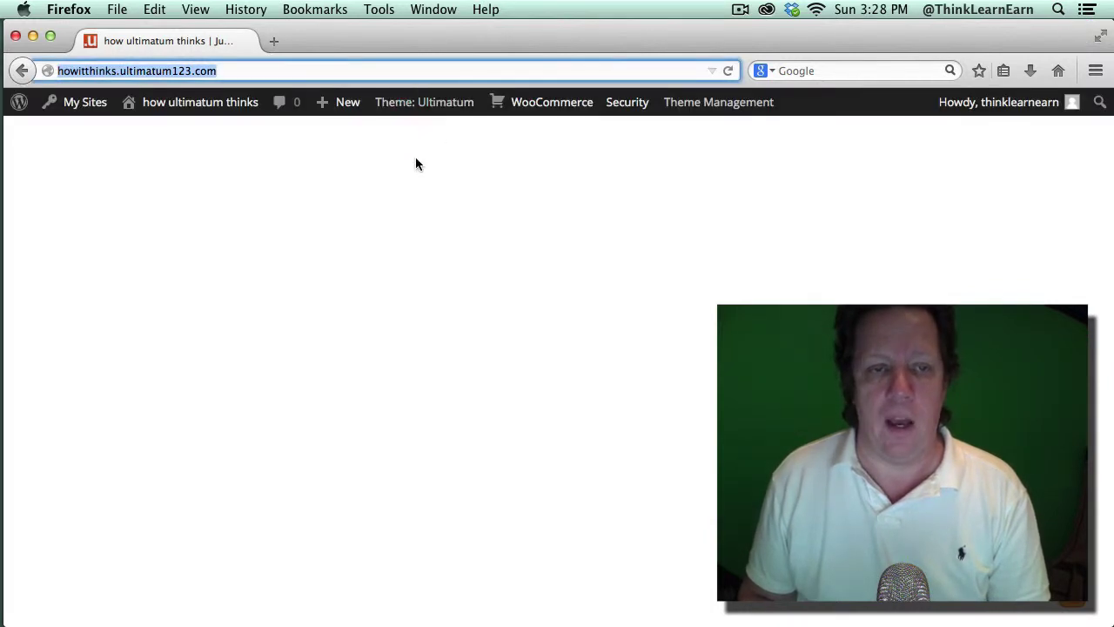
{"action": "left_click", "coordinate": [414, 157]}
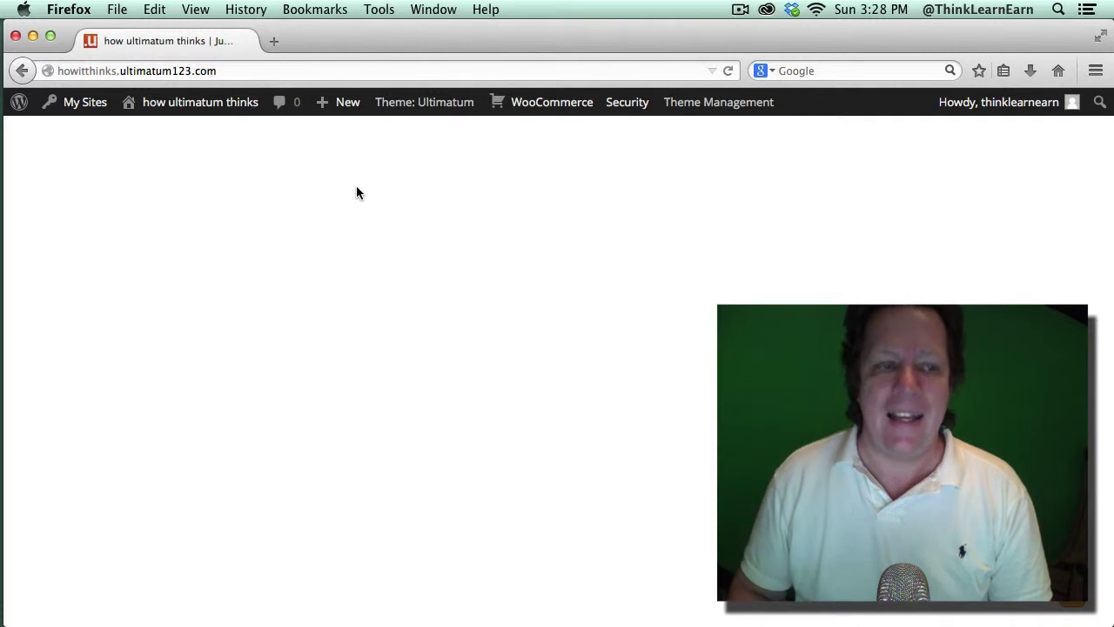
Step: Go to the site's dashboard and open the Ultimatum theme's Templates page
{"action": "mouse_move", "coordinate": [200, 107]}
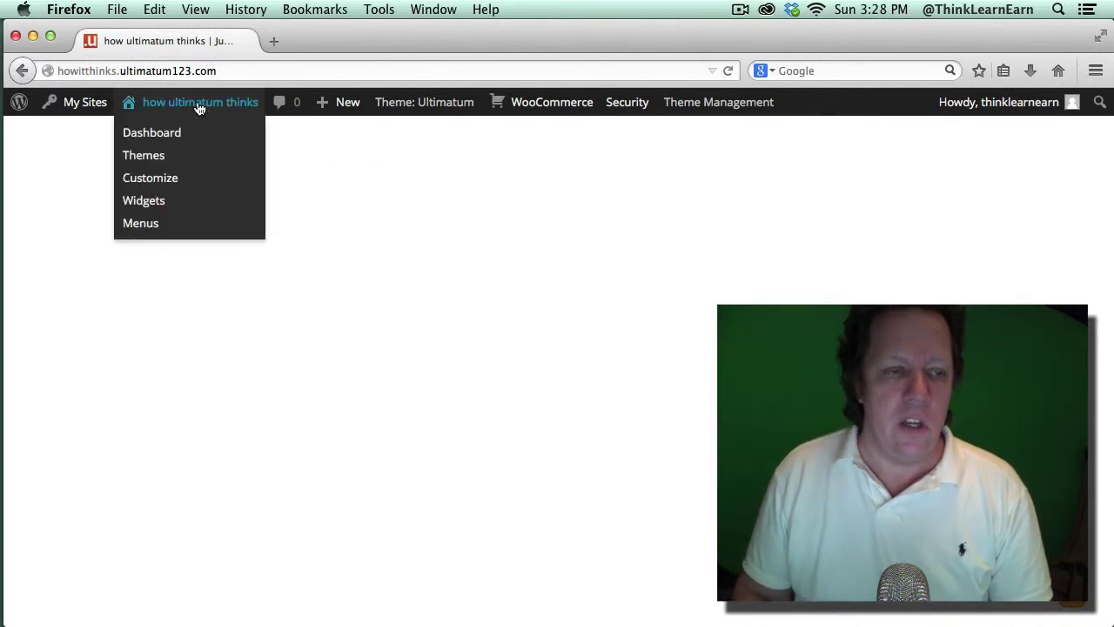
{"action": "left_click", "coordinate": [178, 135]}
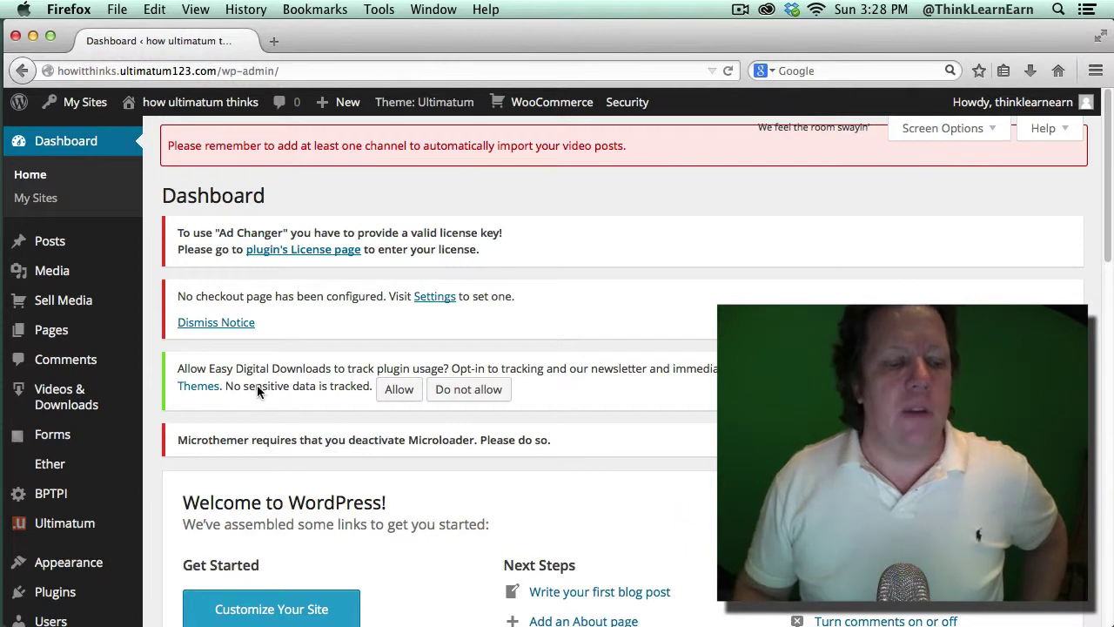
{"action": "mouse_move", "coordinate": [91, 526]}
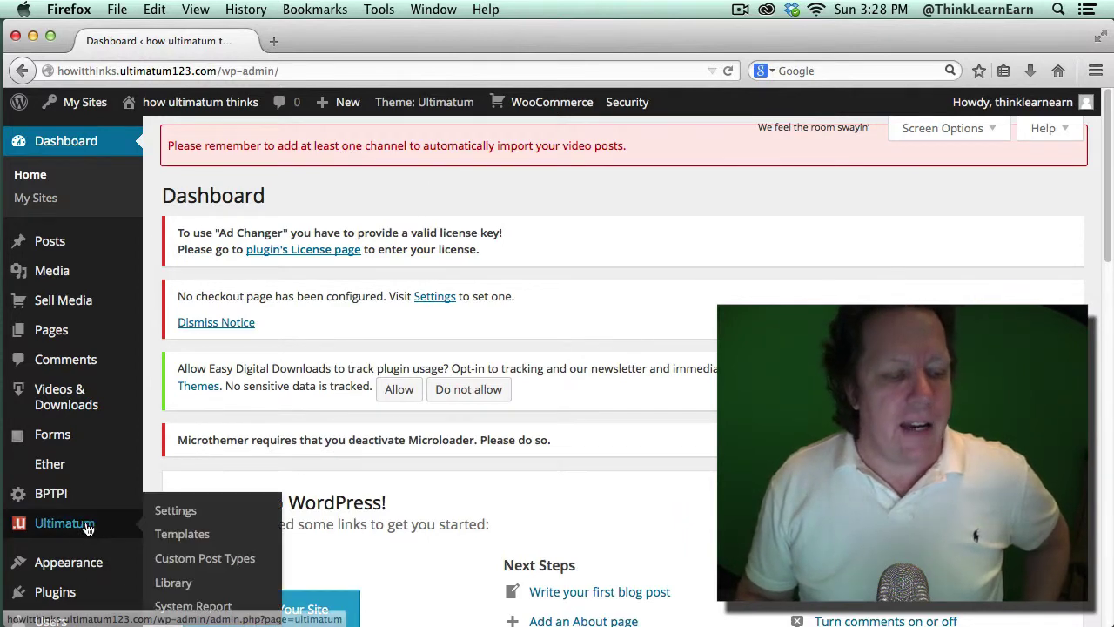
{"action": "left_click", "coordinate": [170, 533]}
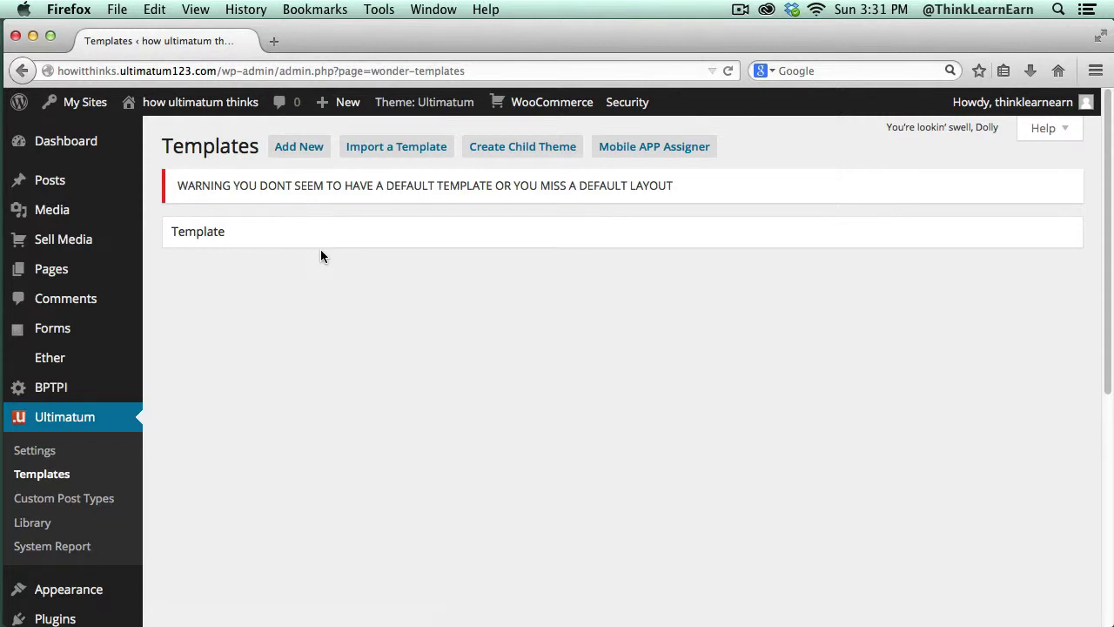
Step: Open the site's front page, howitthinks.ultimatum123.com, in a second browser tab alongside the Templates page
{"action": "left_click_drag", "start_coordinate": [217, 70], "coordinate": [26, 70]}
{"action": "key", "text": "super+c"}
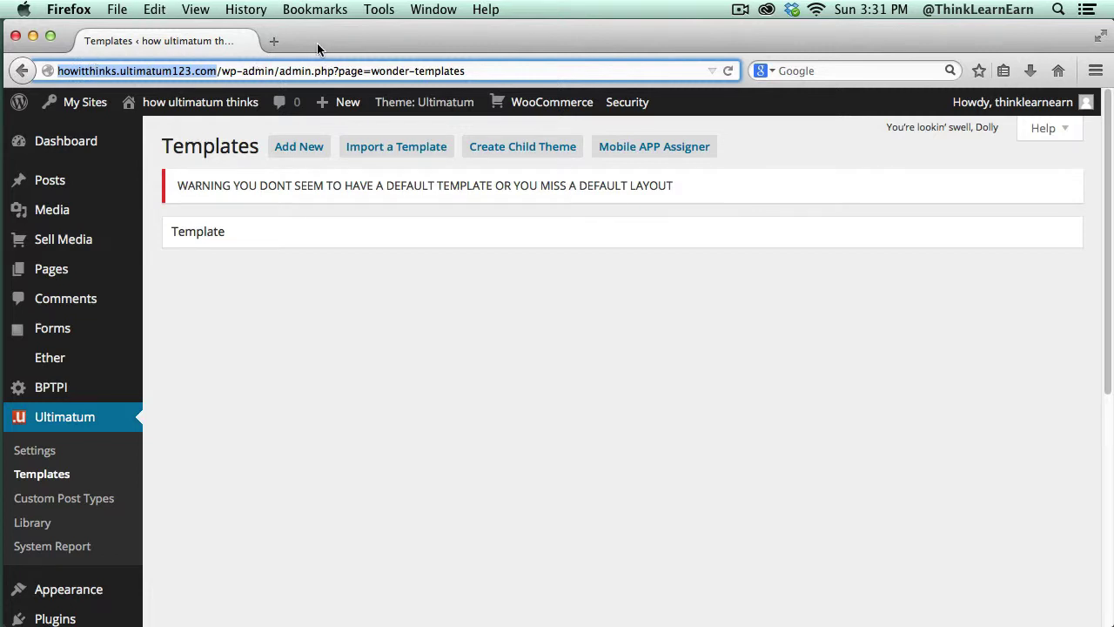
{"action": "key", "text": "super+t"}
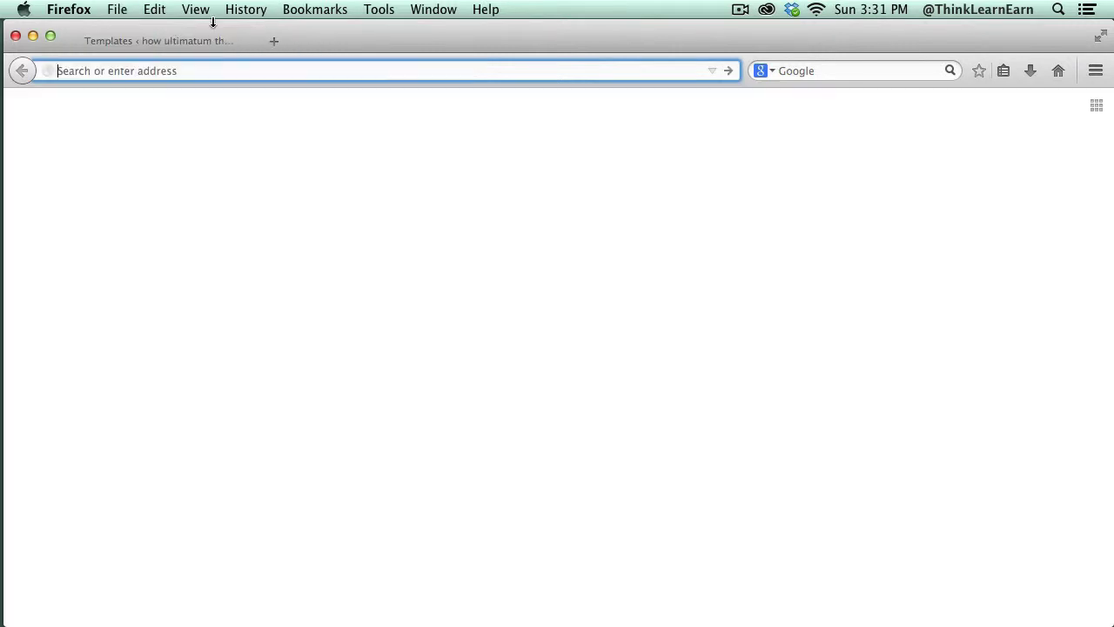
{"action": "key", "text": "super+v"}
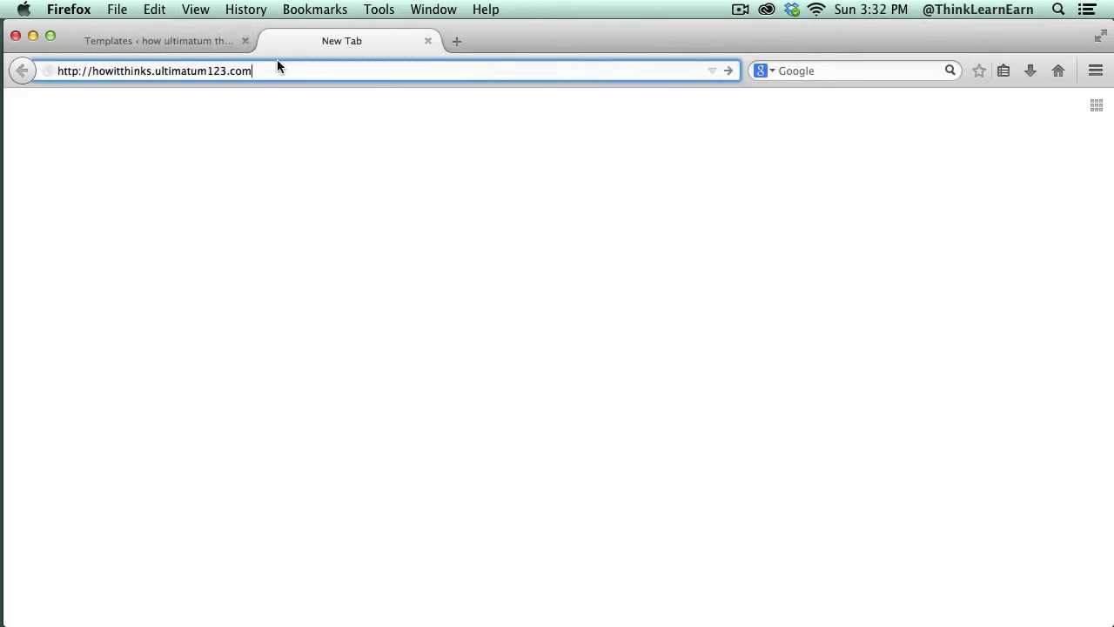
{"action": "key", "text": "Return"}
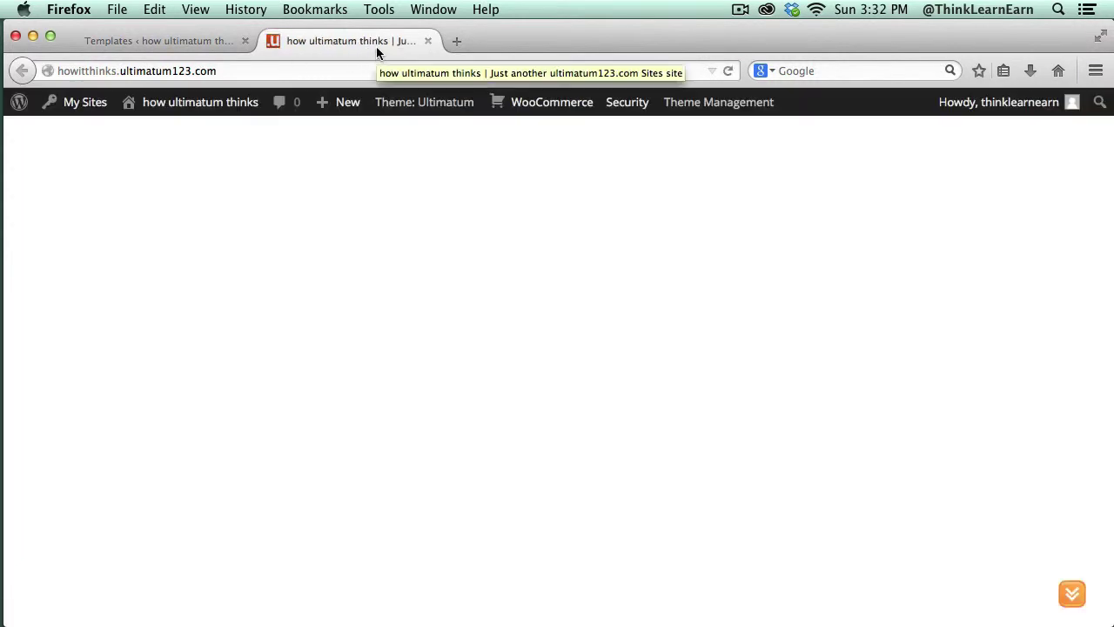
{"action": "left_click", "coordinate": [205, 40]}
{"action": "left_click", "coordinate": [339, 40]}
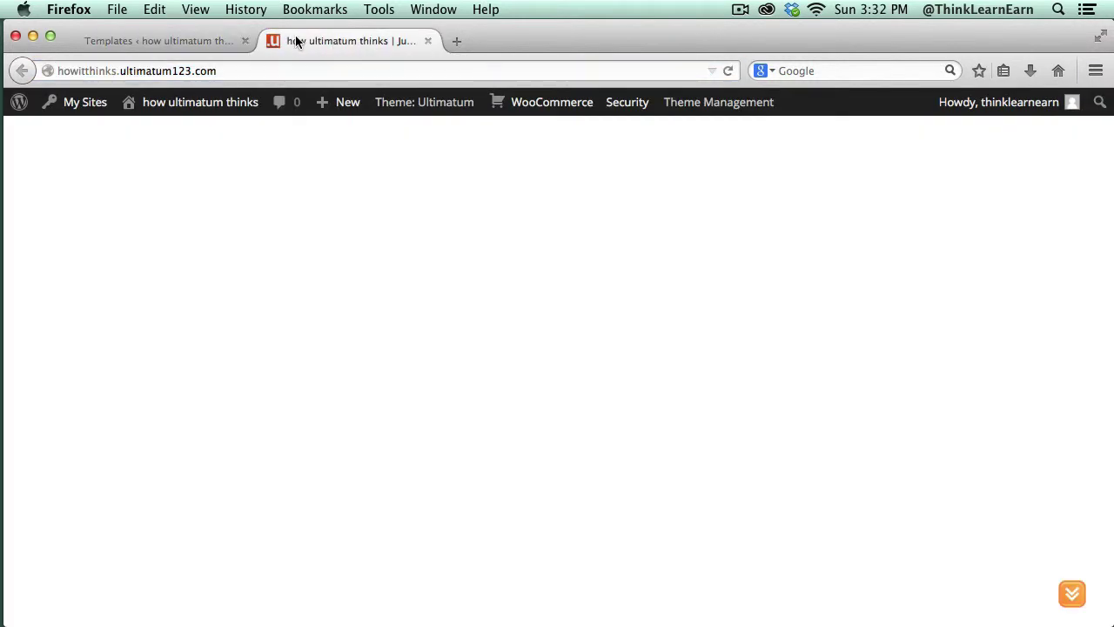
Step: Add a template named main-960 with the Responsive type, save it, and return to the template list
{"action": "left_click", "coordinate": [206, 41]}
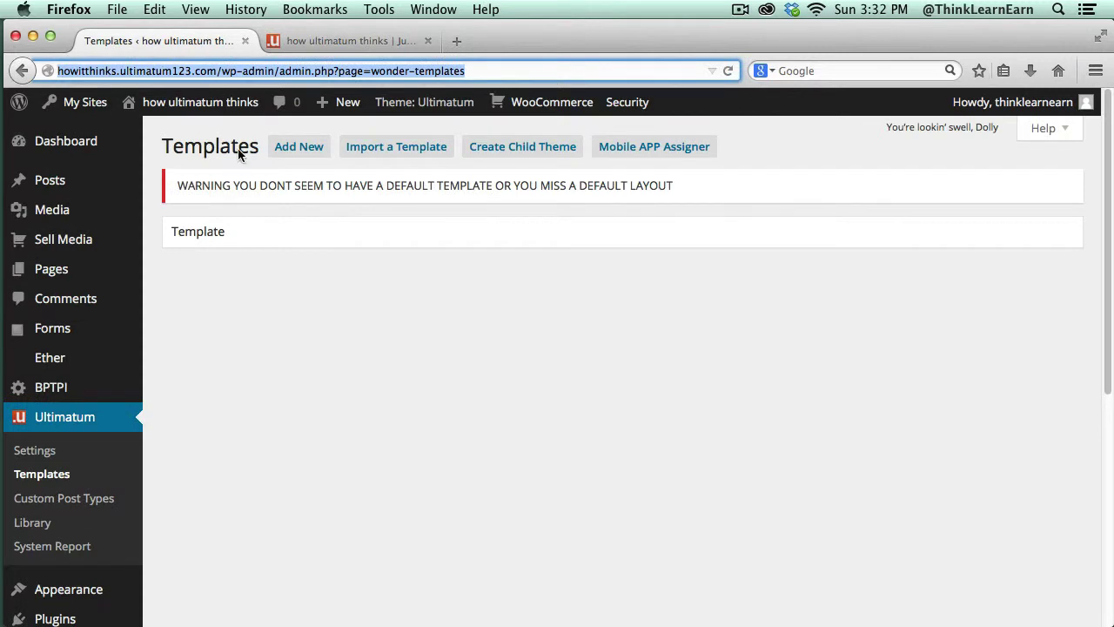
{"action": "left_click", "coordinate": [311, 153]}
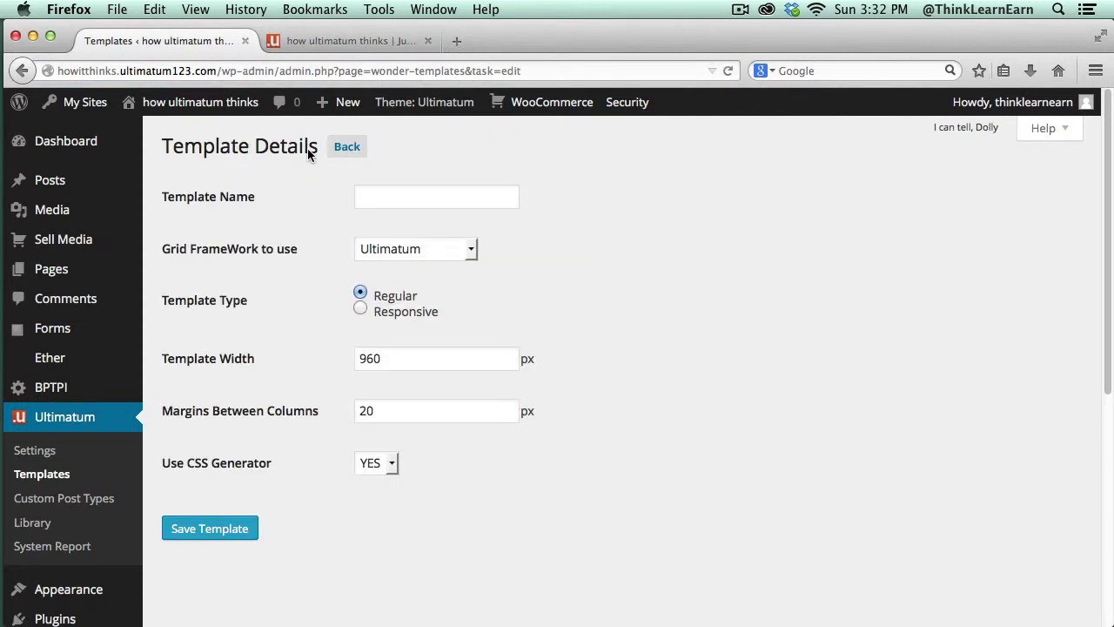
{"action": "left_click", "coordinate": [386, 193]}
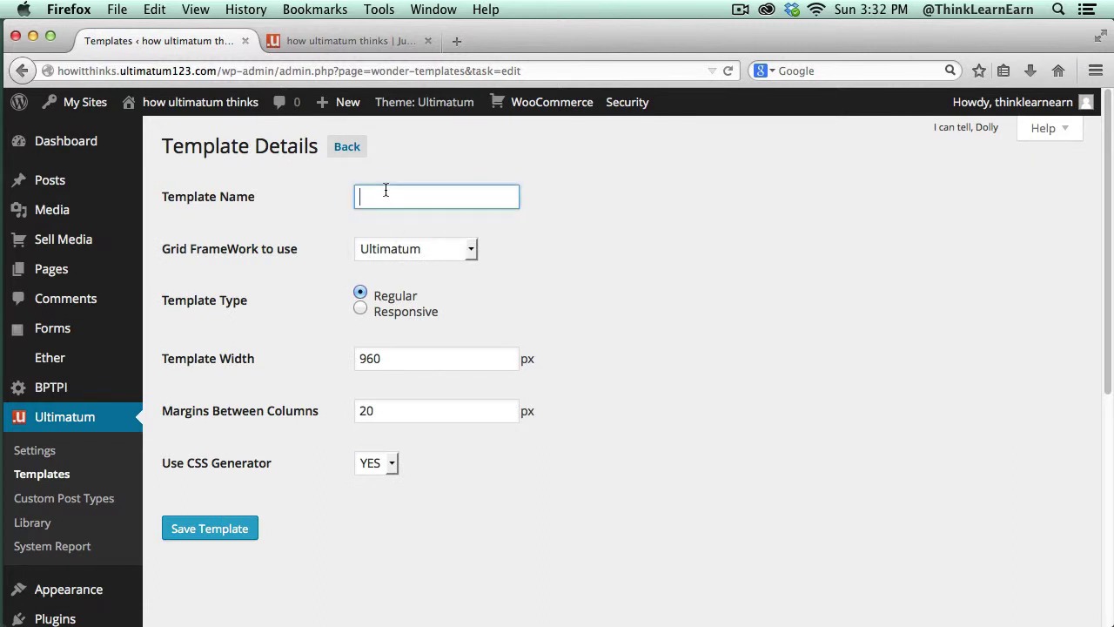
{"action": "type", "text": "main-"}
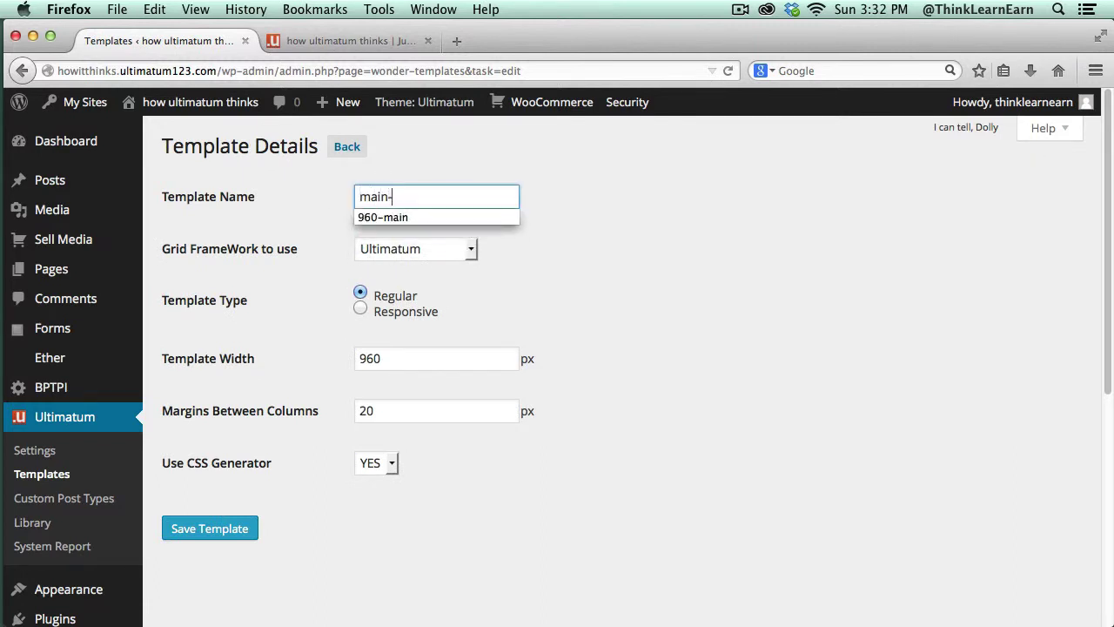
{"action": "type", "text": "960"}
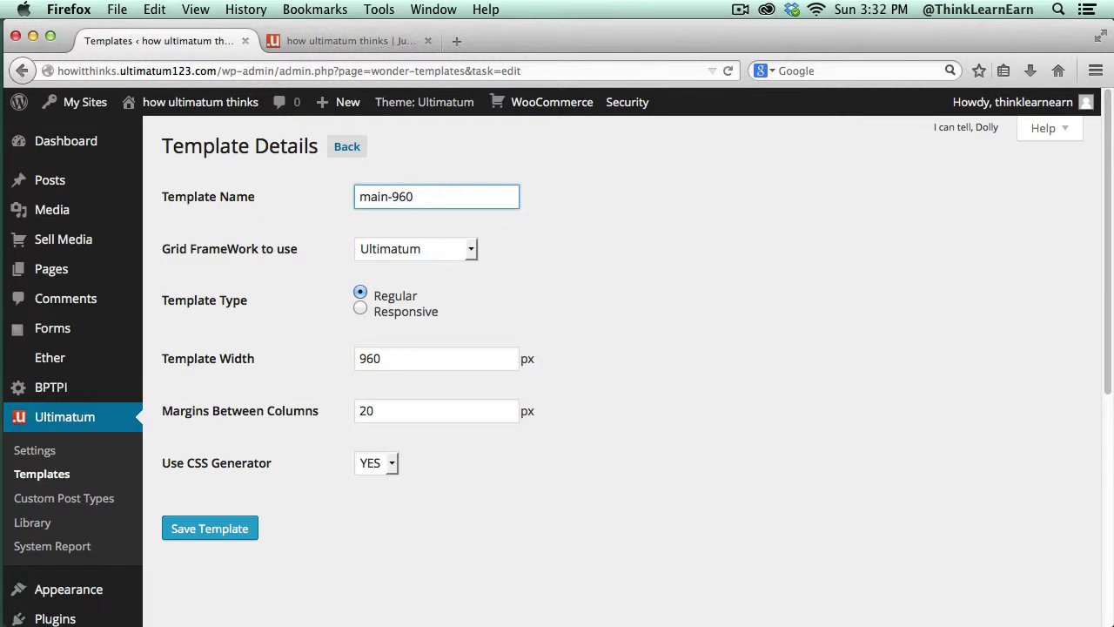
{"action": "left_click", "coordinate": [361, 308]}
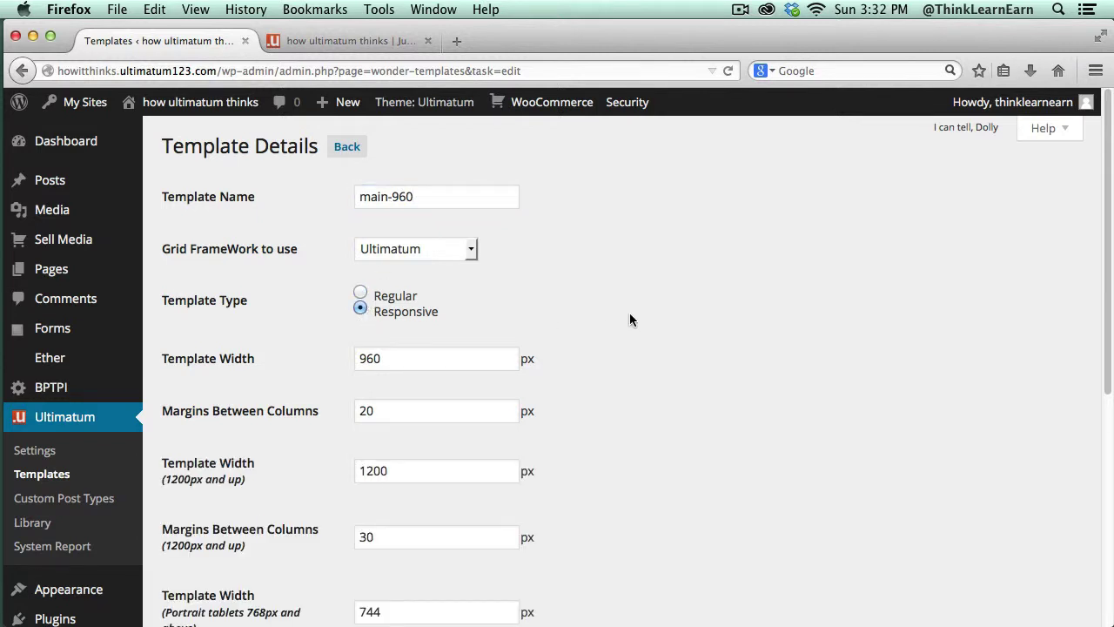
{"action": "scroll", "coordinate": [629, 321], "scroll_direction": "down", "scroll_amount": 5}
{"action": "left_click", "coordinate": [249, 514]}
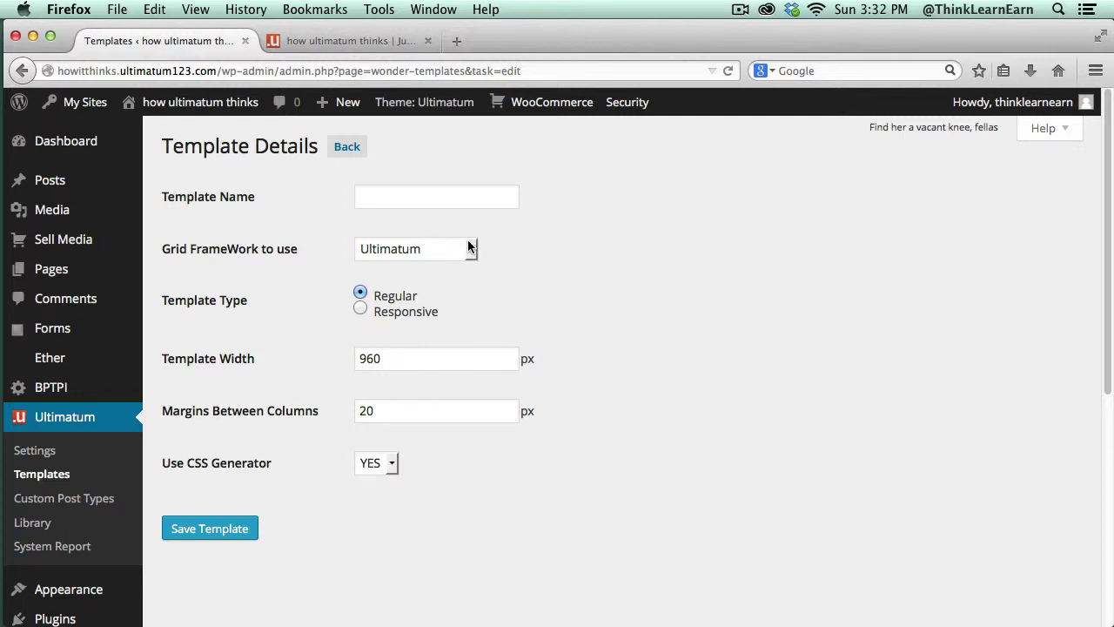
{"action": "left_click", "coordinate": [352, 148]}
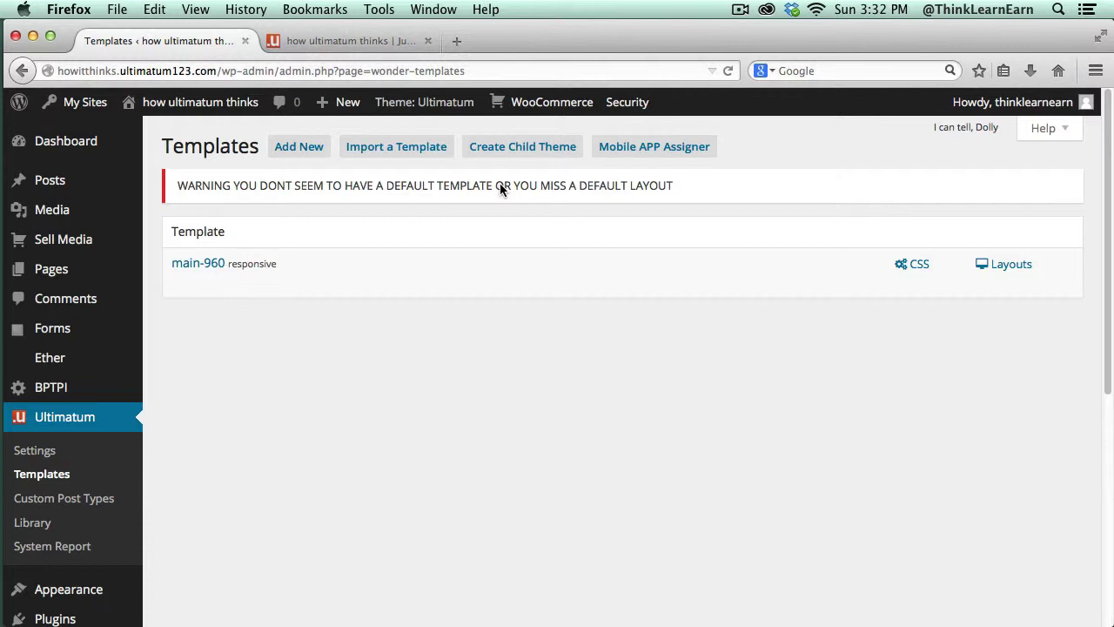
Step: Set main-960 as the default template and reload the site's front page in the other tab
{"action": "mouse_move", "coordinate": [240, 272]}
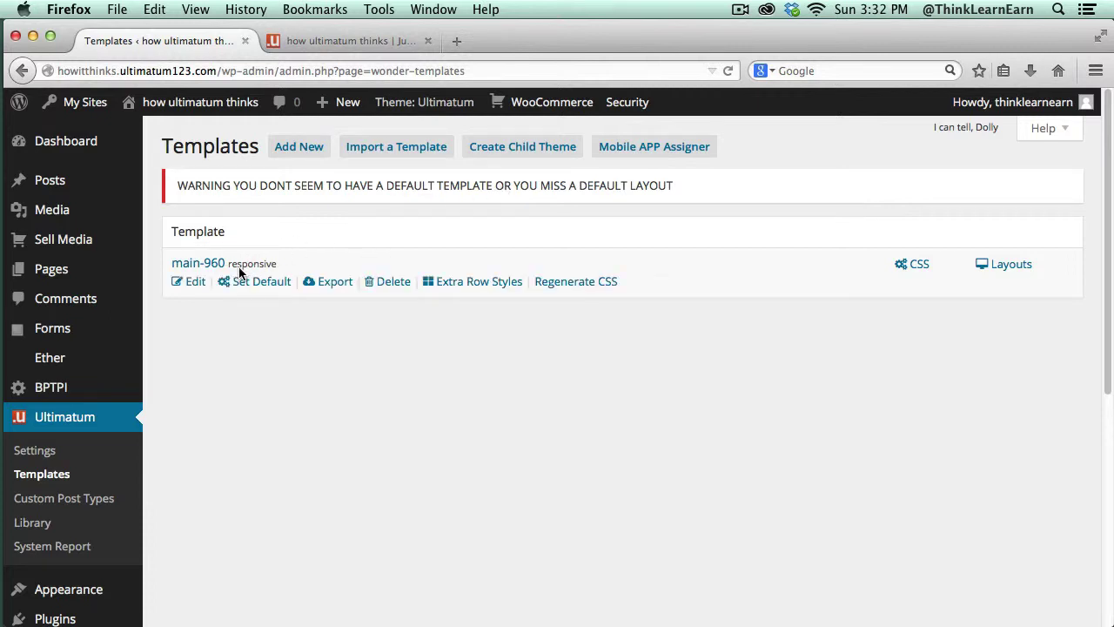
{"action": "left_click", "coordinate": [277, 283]}
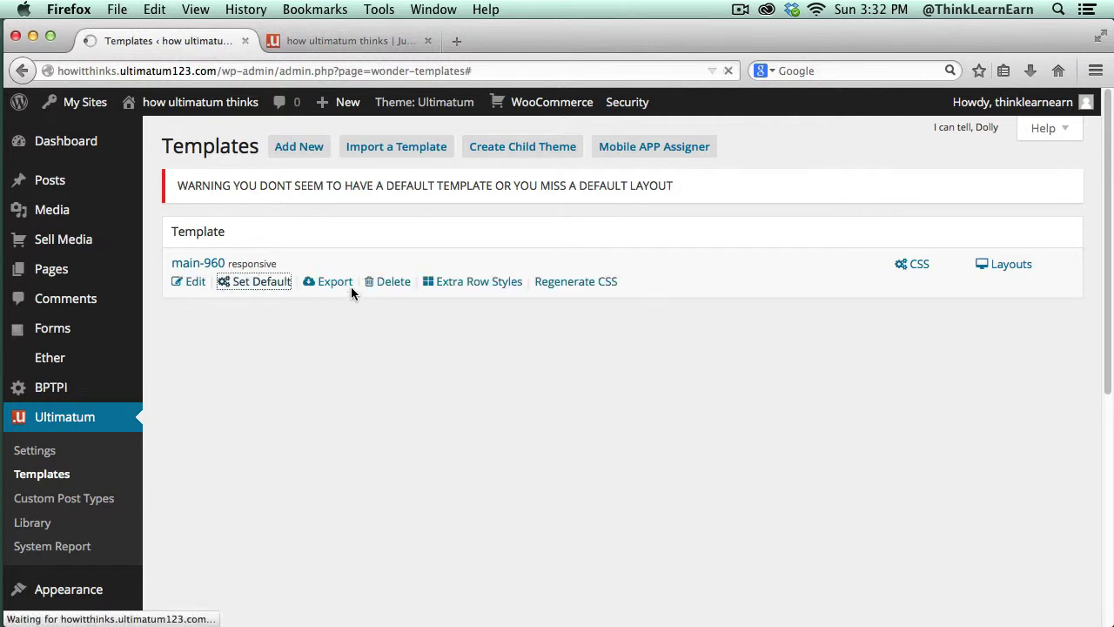
{"action": "left_click", "coordinate": [370, 41]}
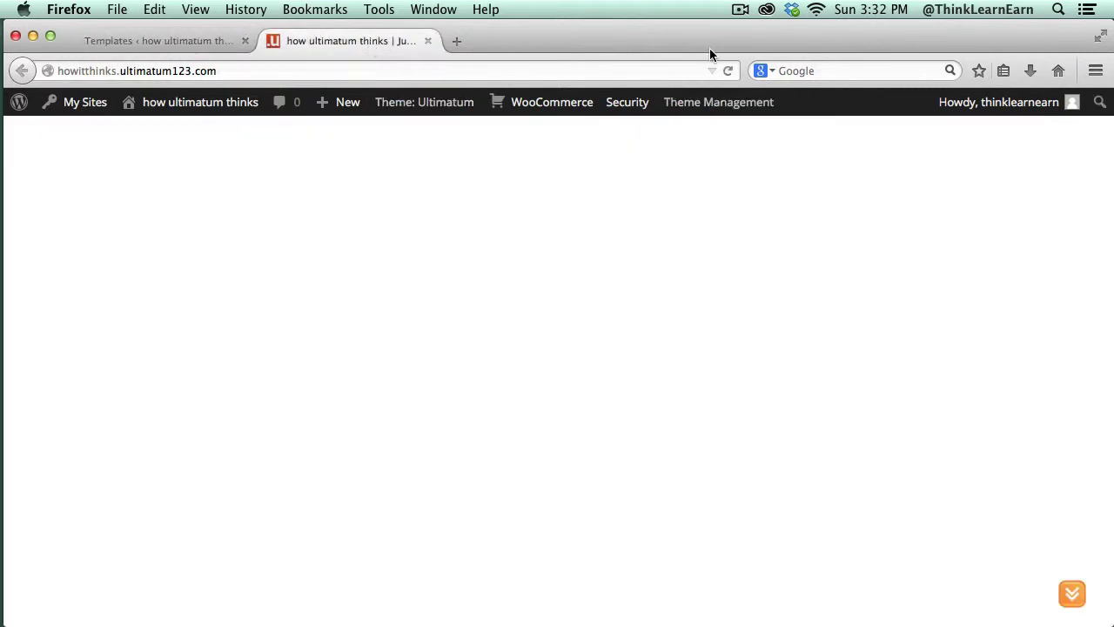
{"action": "left_click", "coordinate": [729, 71]}
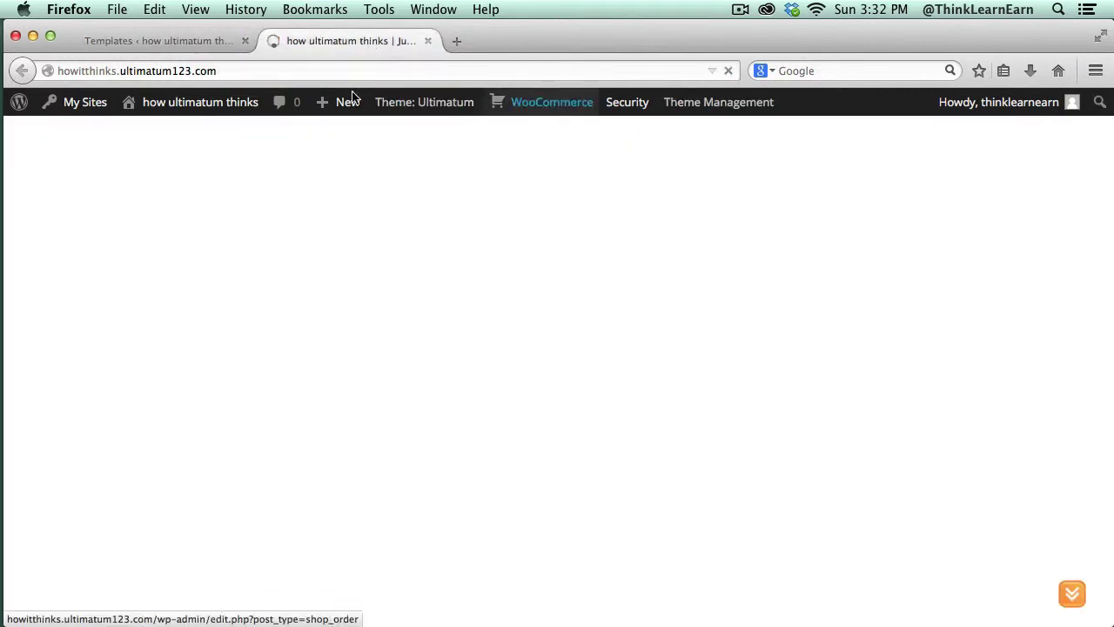
Step: Return to the Templates page and open the layouts of the main-960 template
{"action": "left_click", "coordinate": [190, 39]}
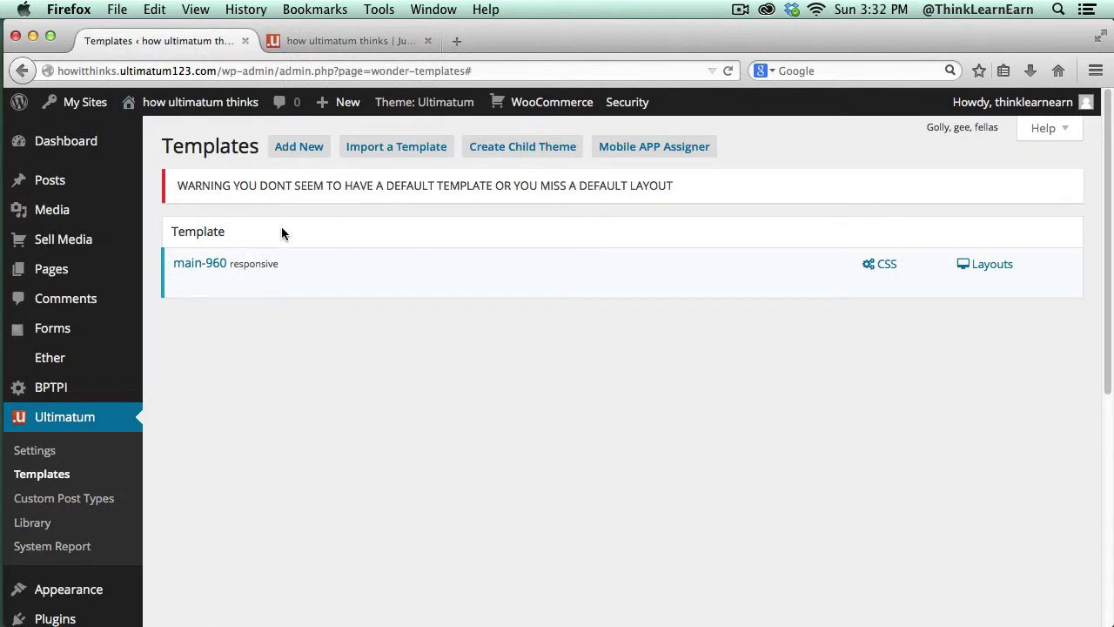
{"action": "mouse_move", "coordinate": [237, 269]}
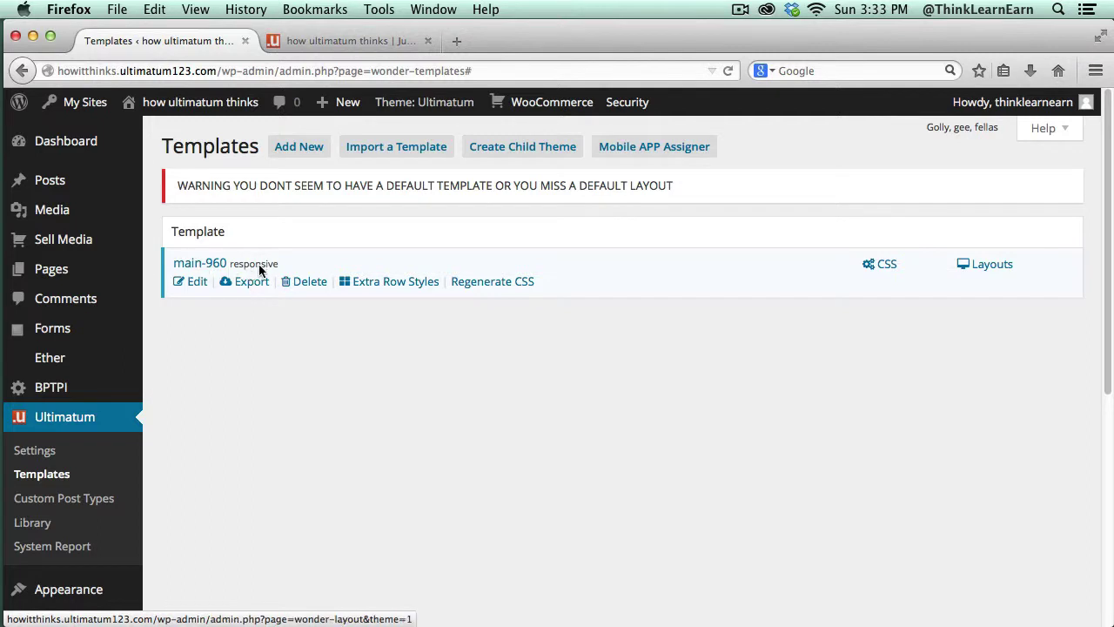
{"action": "left_click", "coordinate": [977, 267]}
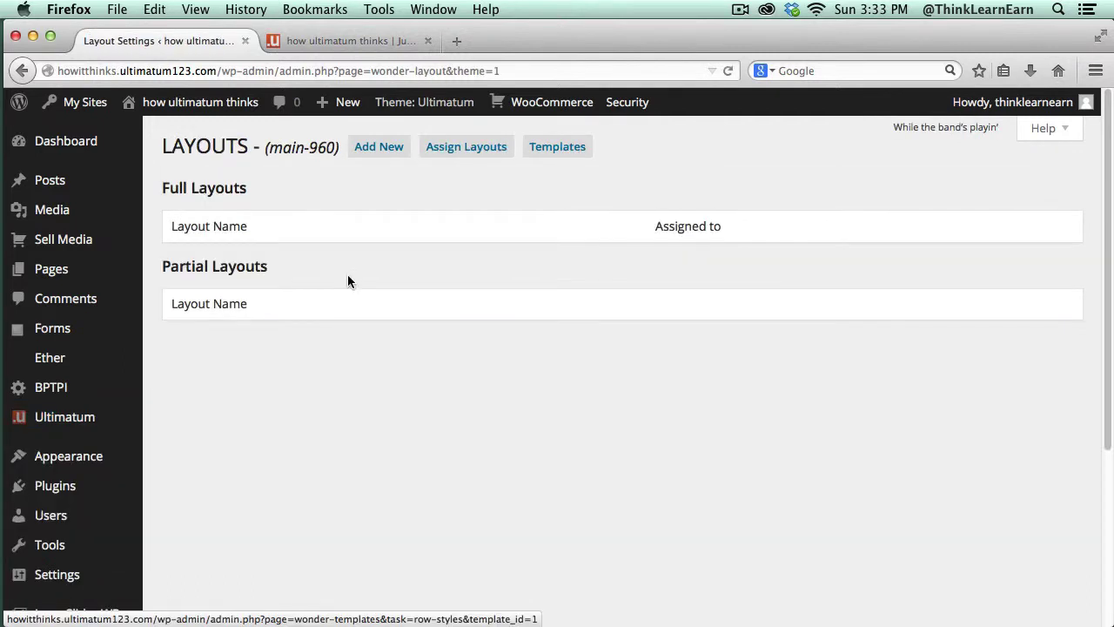
Step: Create a Full layout named main-960-layout for the main-960 template and save it
{"action": "left_click", "coordinate": [383, 148]}
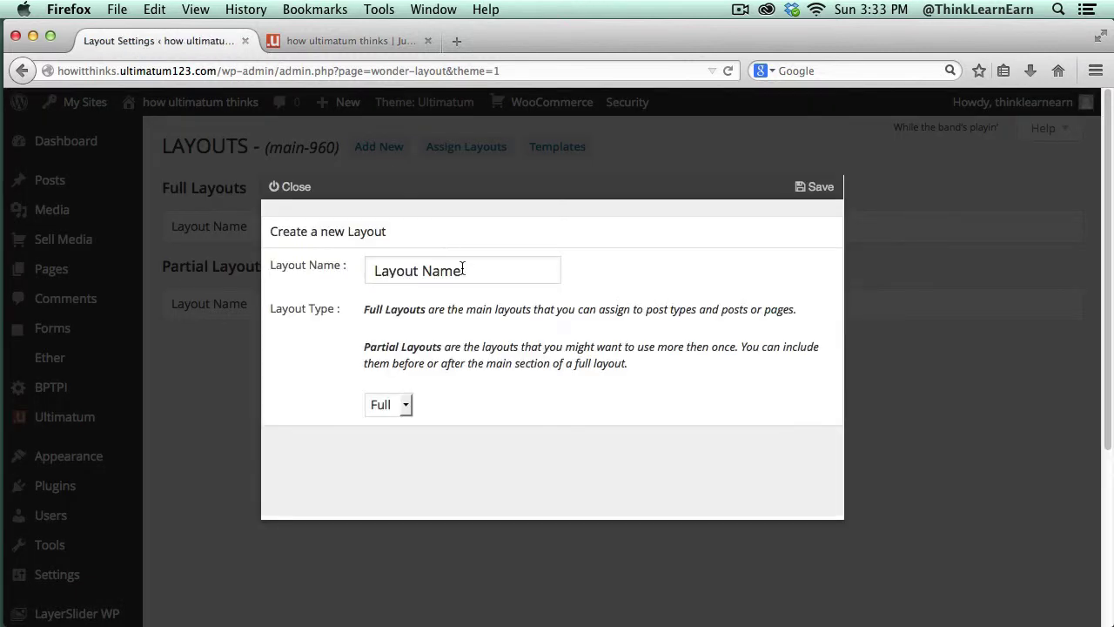
{"action": "left_click_drag", "start_coordinate": [462, 270], "coordinate": [374, 271]}
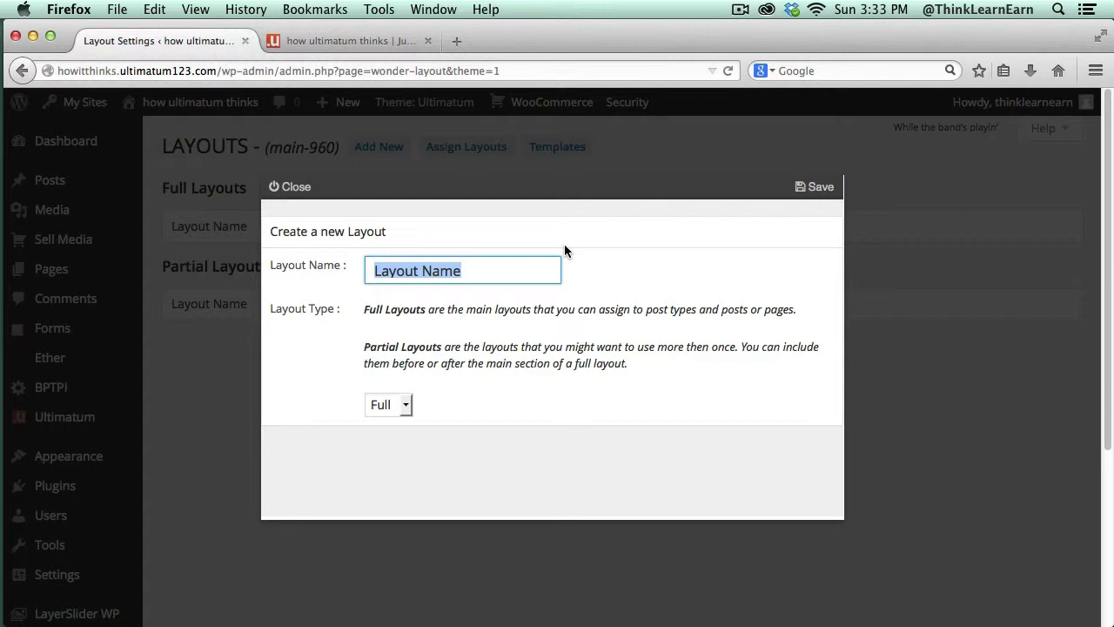
{"action": "type", "text": "n"}
{"action": "key", "text": "BackSpace"}
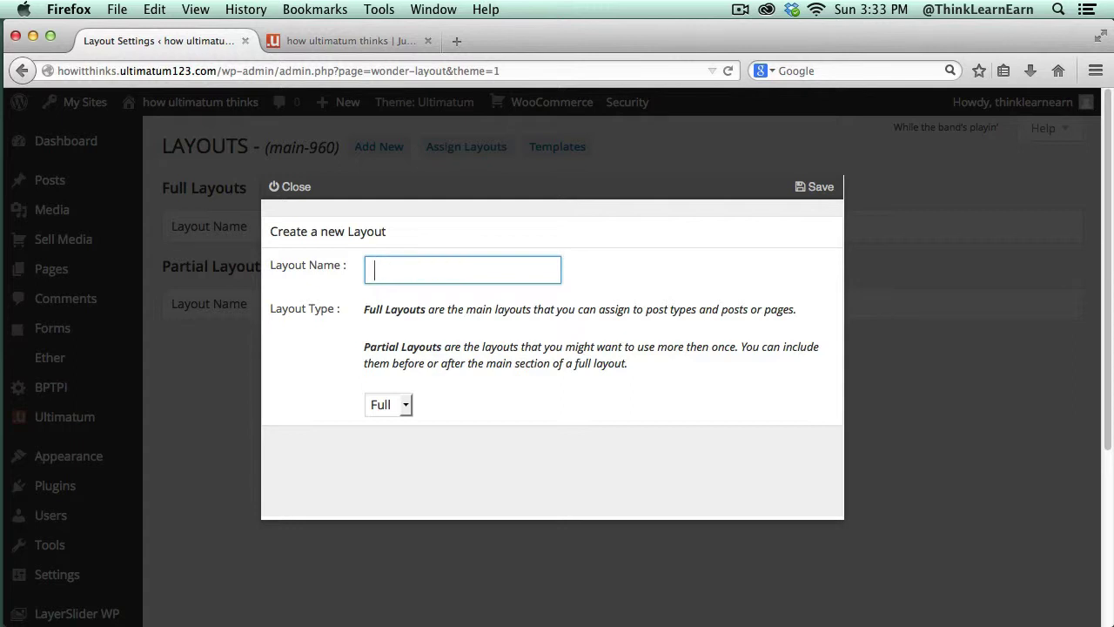
{"action": "type", "text": "main"}
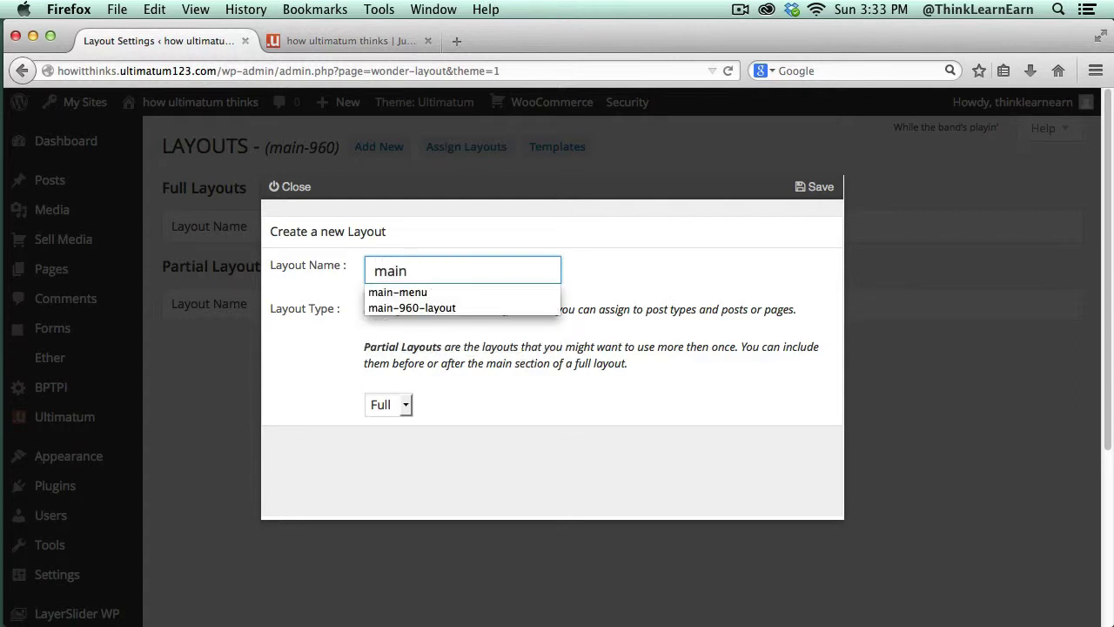
{"action": "left_click", "coordinate": [450, 312]}
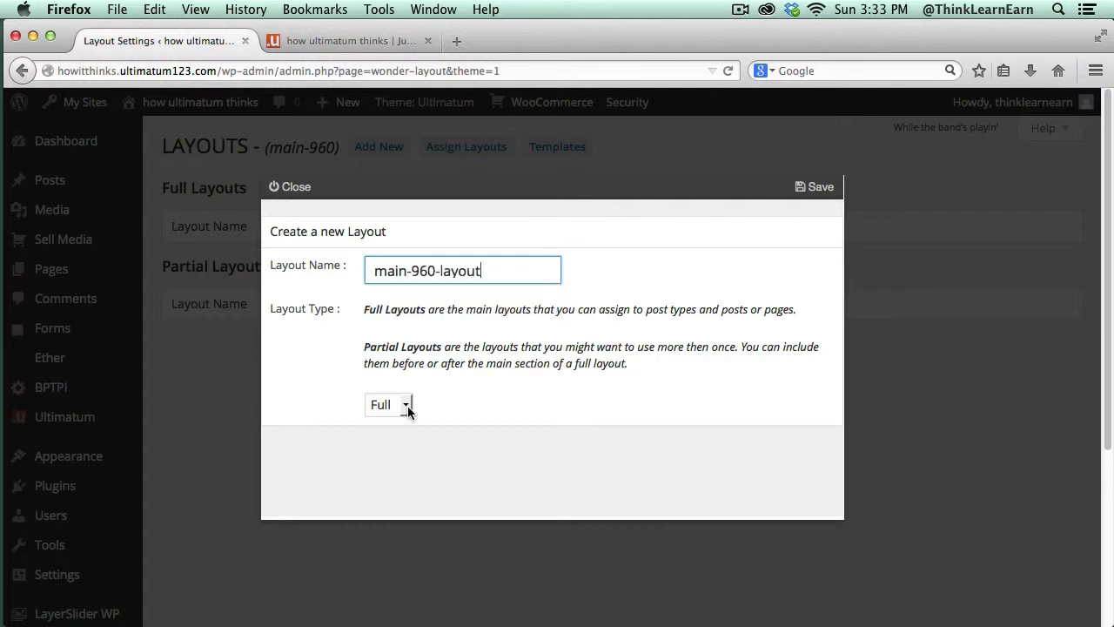
{"action": "left_click", "coordinate": [816, 187]}
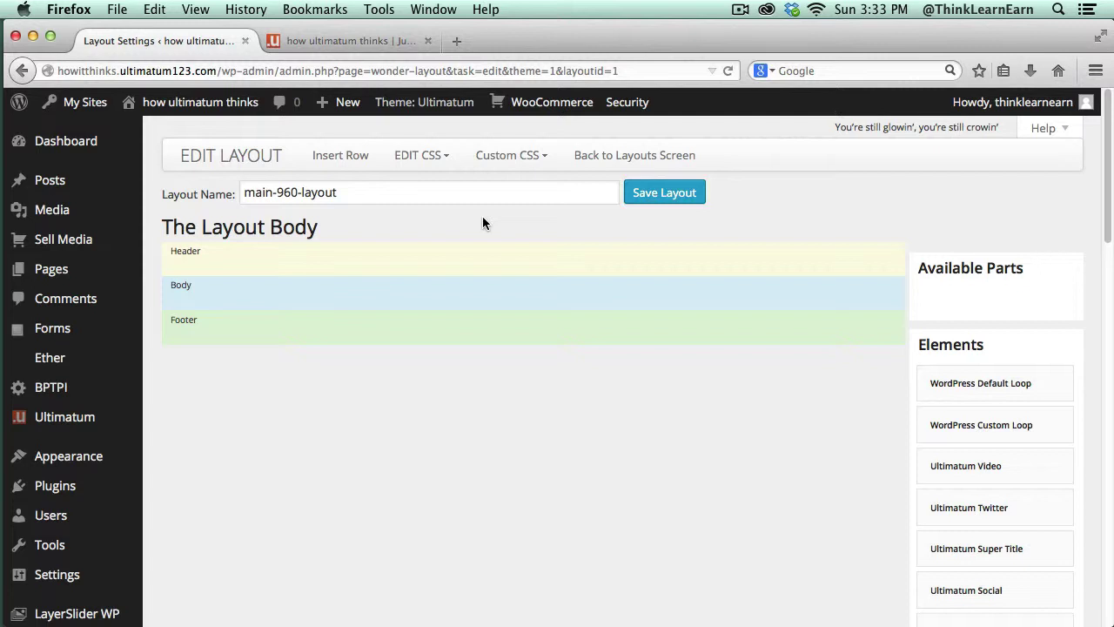
Step: Insert a 100% full width (for sliders) row into the body of main-960-layout
{"action": "left_click", "coordinate": [346, 155]}
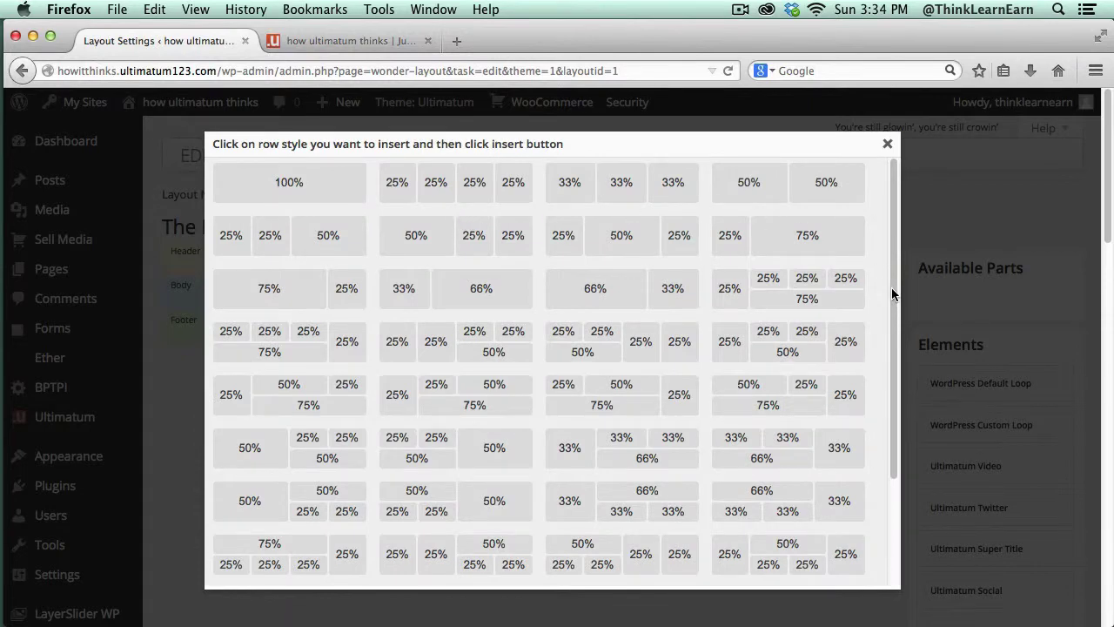
{"action": "scroll", "coordinate": [894, 299], "scroll_direction": "down", "scroll_amount": 3}
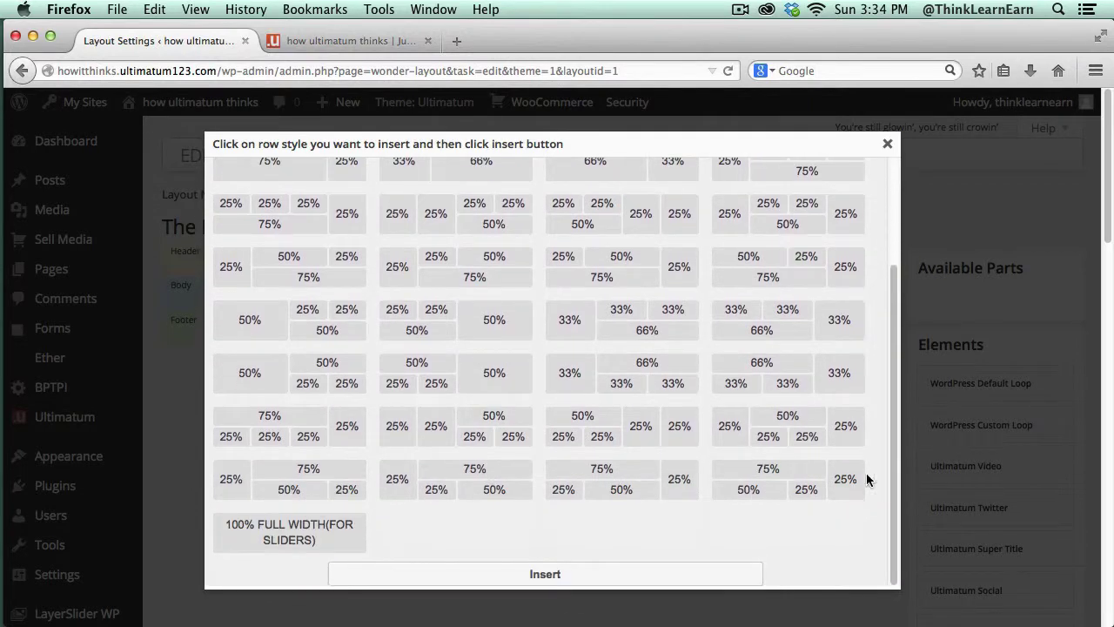
{"action": "left_click", "coordinate": [299, 529]}
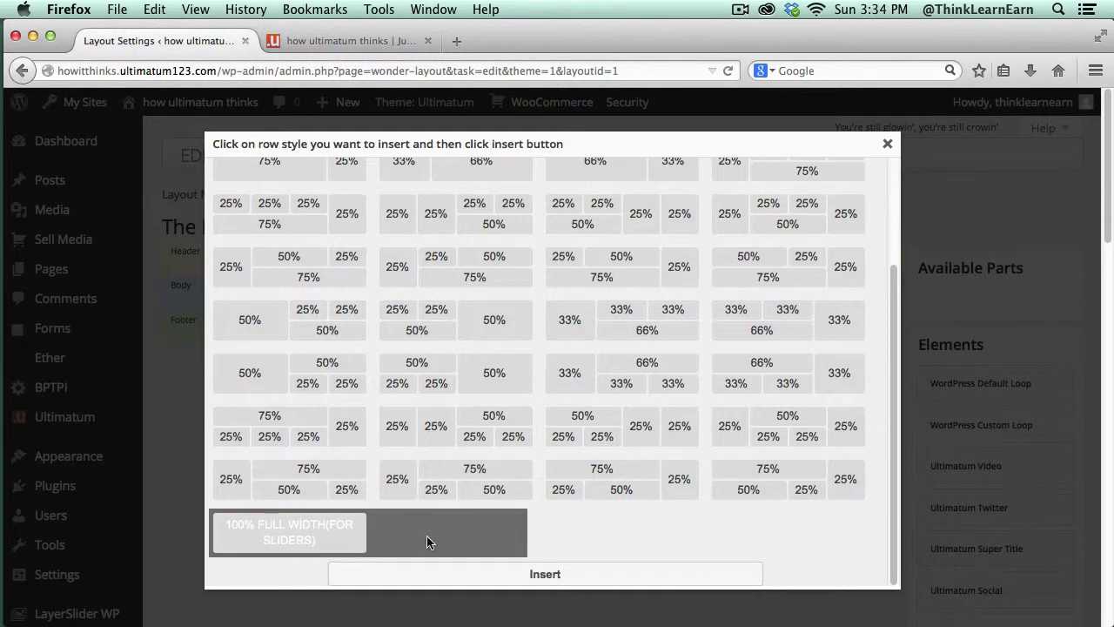
{"action": "left_click", "coordinate": [530, 573]}
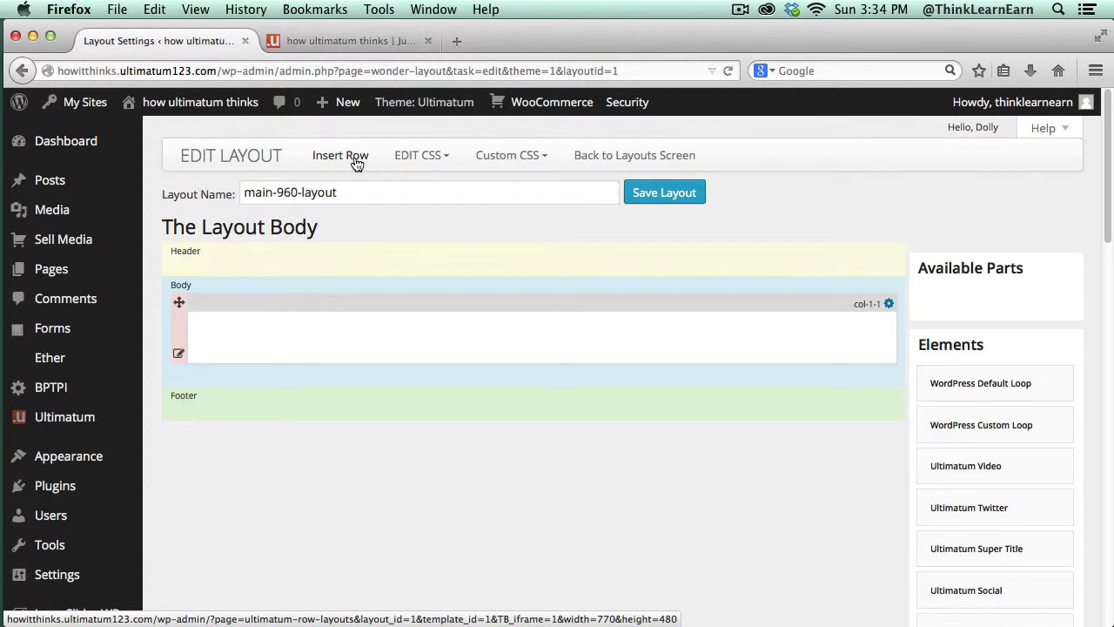
Step: Insert a standard single-column 100% row below the full-width slider row
{"action": "left_click", "coordinate": [353, 160]}
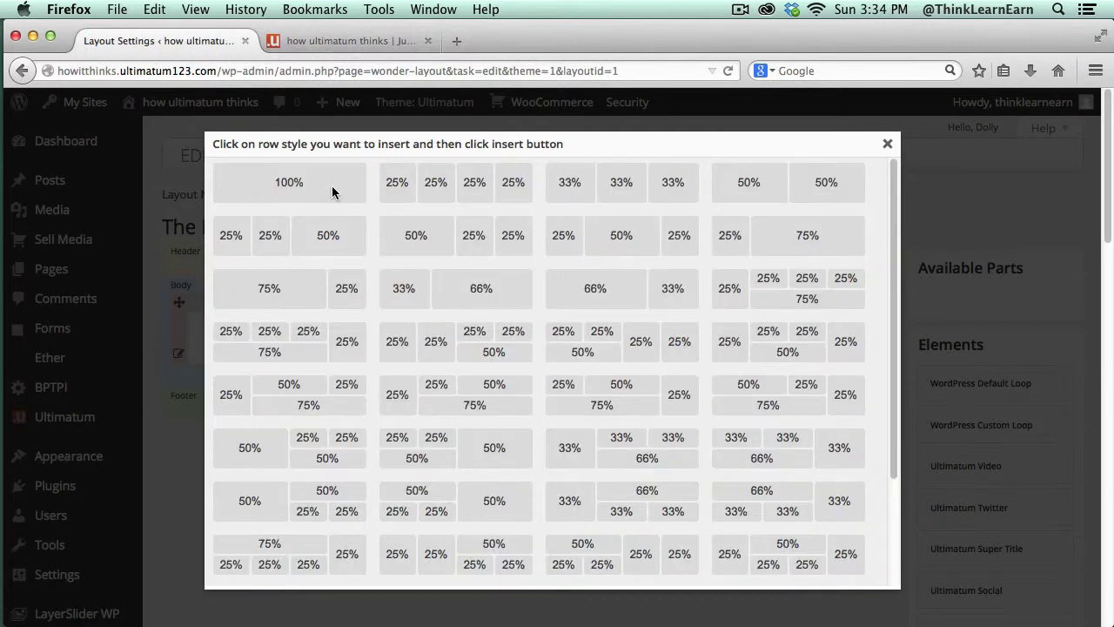
{"action": "left_click", "coordinate": [331, 186]}
{"action": "scroll", "coordinate": [890, 437], "scroll_direction": "down", "scroll_amount": 5}
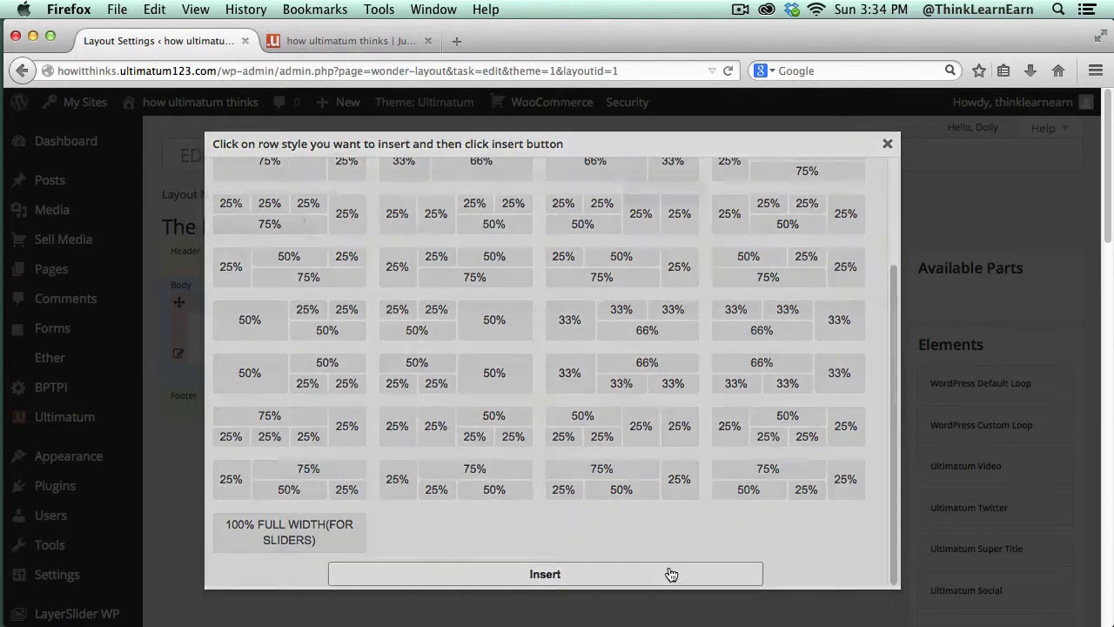
{"action": "left_click", "coordinate": [669, 572]}
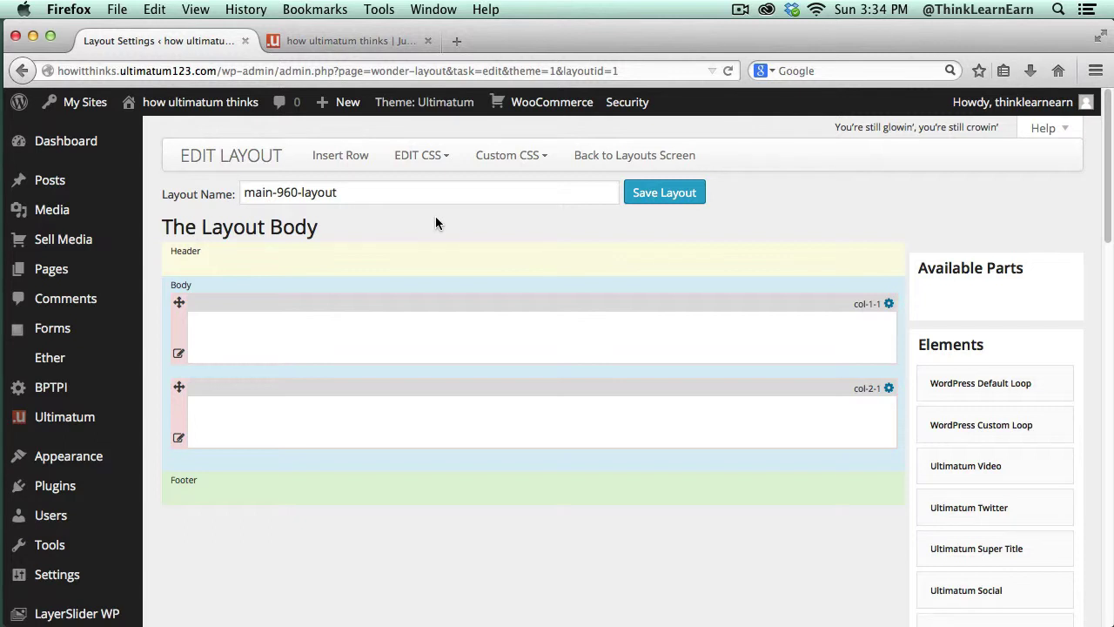
Step: Insert a row of four 25% columns below the existing body rows and save the layout
{"action": "left_click", "coordinate": [354, 162]}
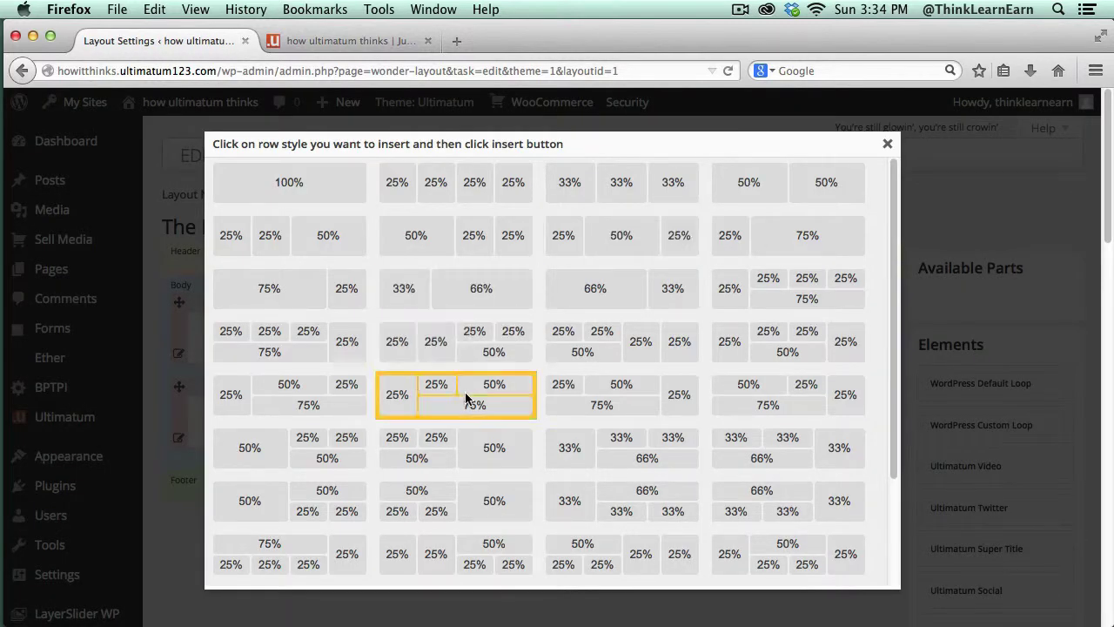
{"action": "left_click", "coordinate": [326, 338]}
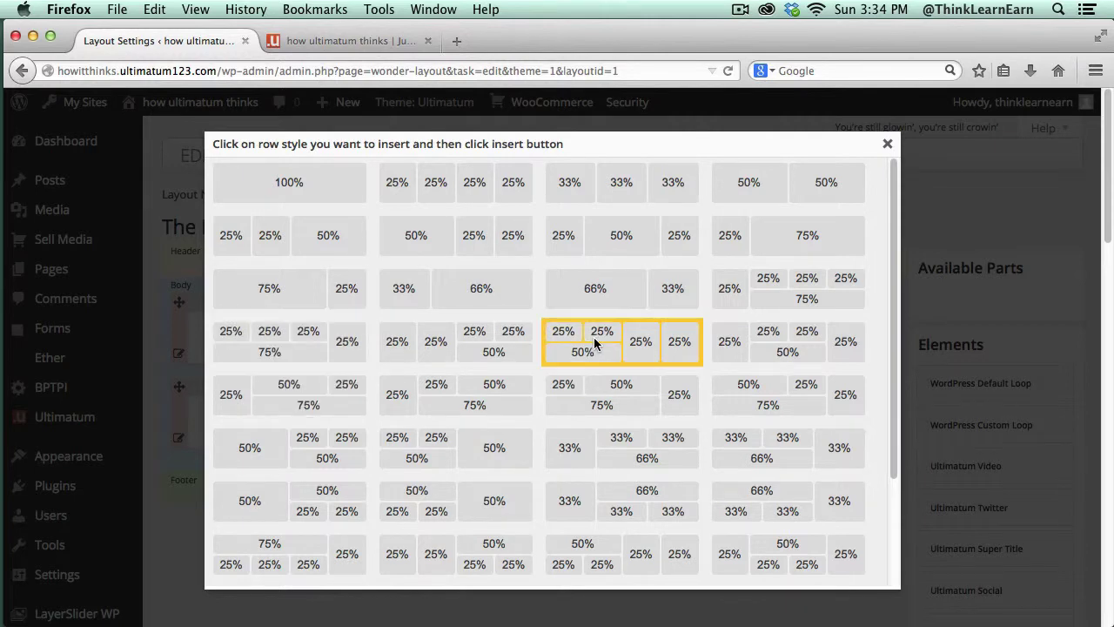
{"action": "left_click", "coordinate": [495, 189]}
{"action": "scroll", "coordinate": [900, 274], "scroll_direction": "down", "scroll_amount": 5}
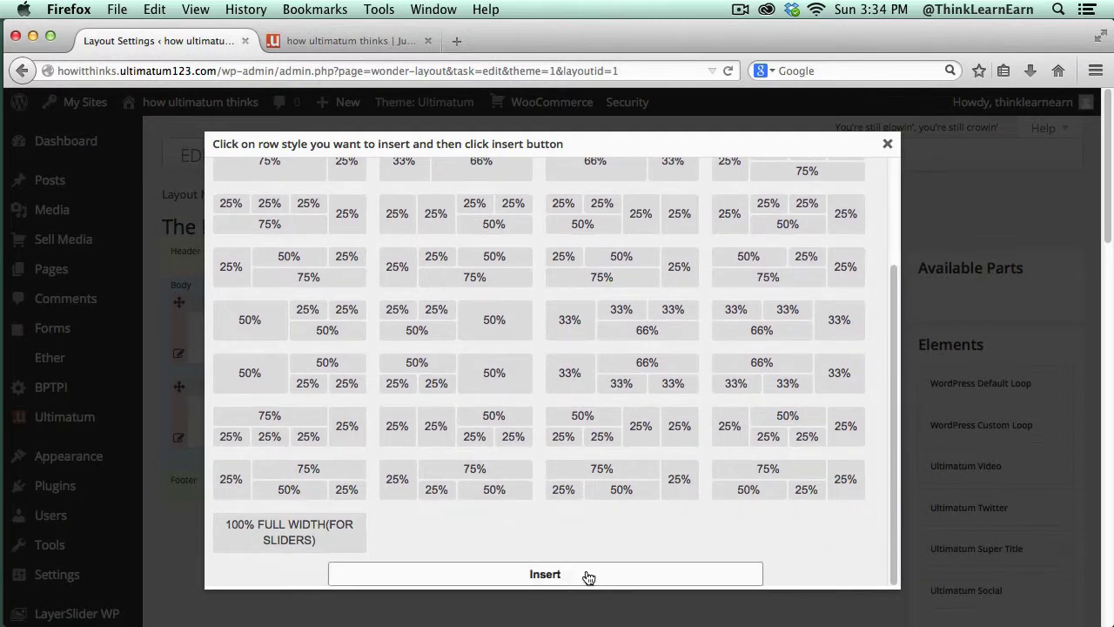
{"action": "left_click", "coordinate": [586, 575]}
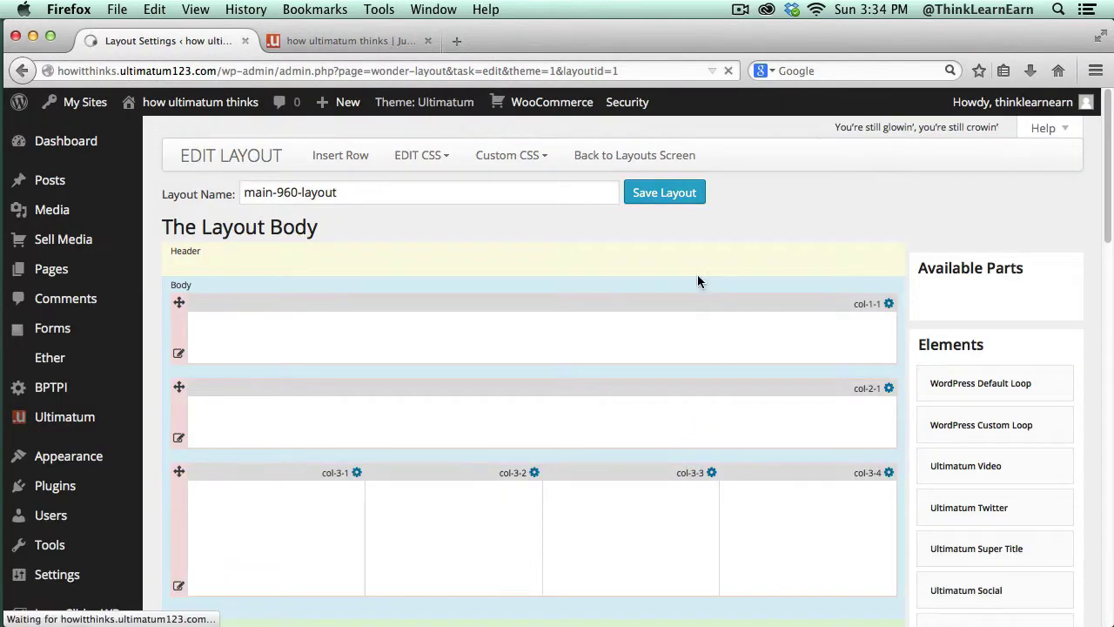
{"action": "left_click", "coordinate": [672, 195]}
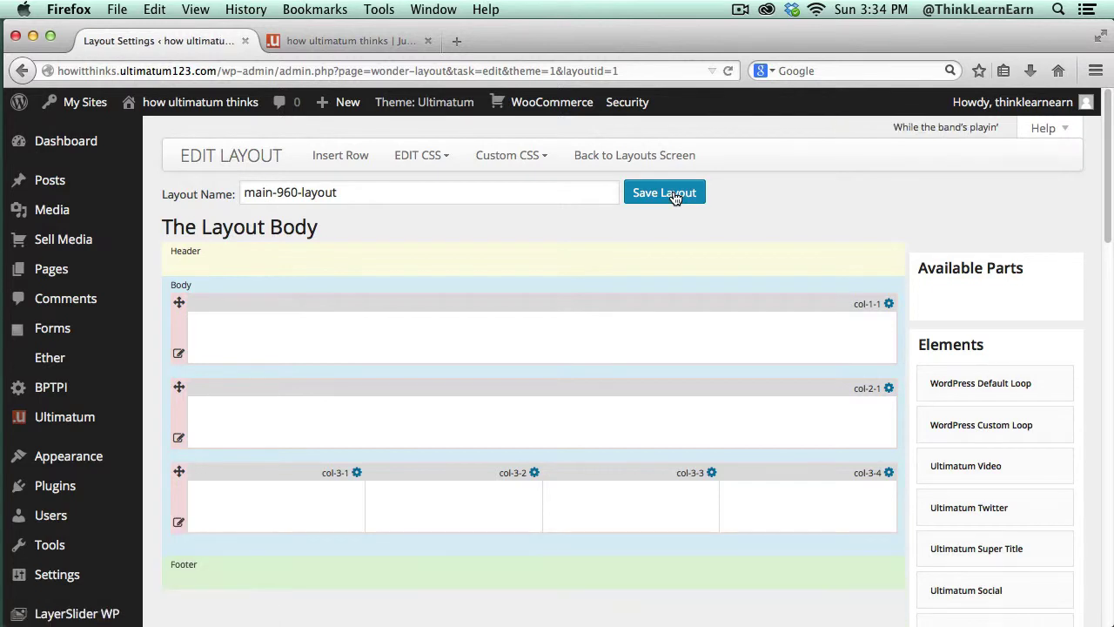